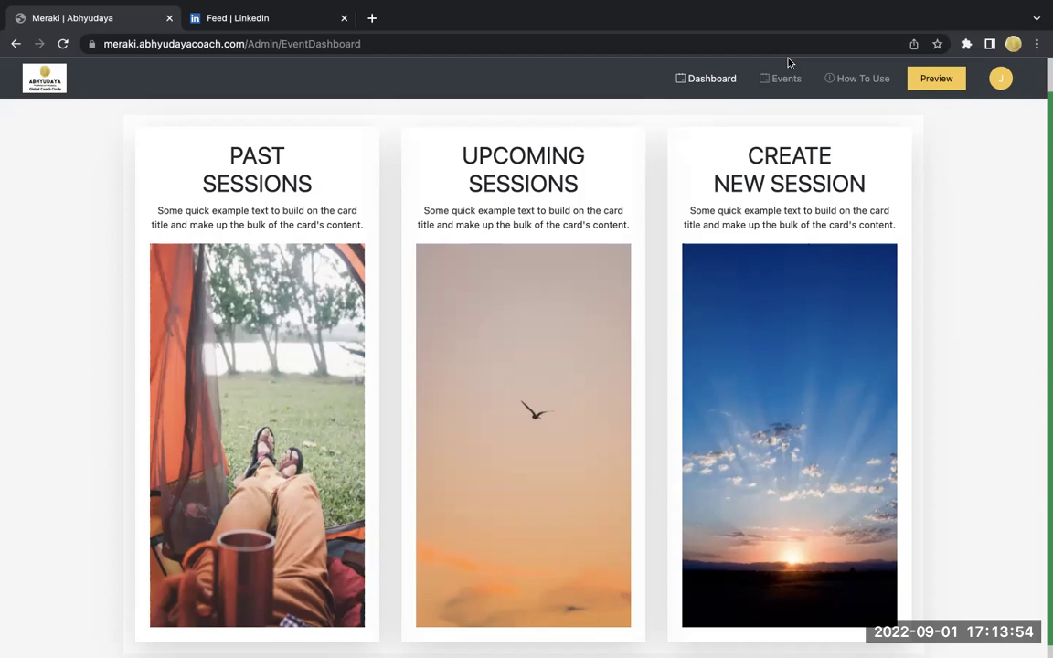
- Open the card preview and scroll down through the card grid
left_click(936, 82)
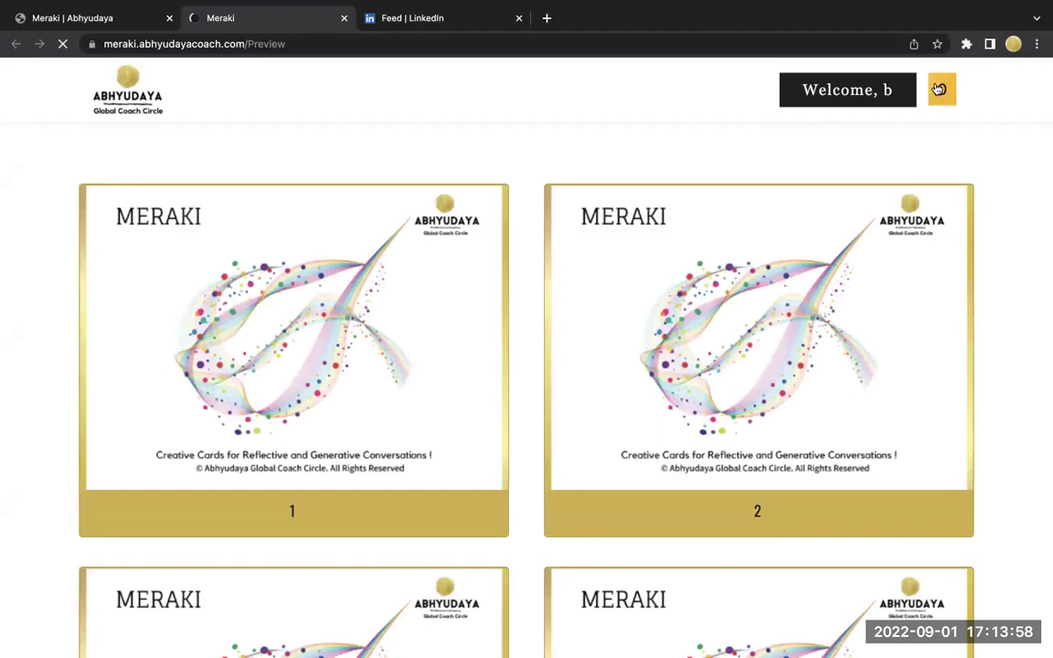
scroll(788, 348, "down", 1)
scroll(788, 349, "down", 15)
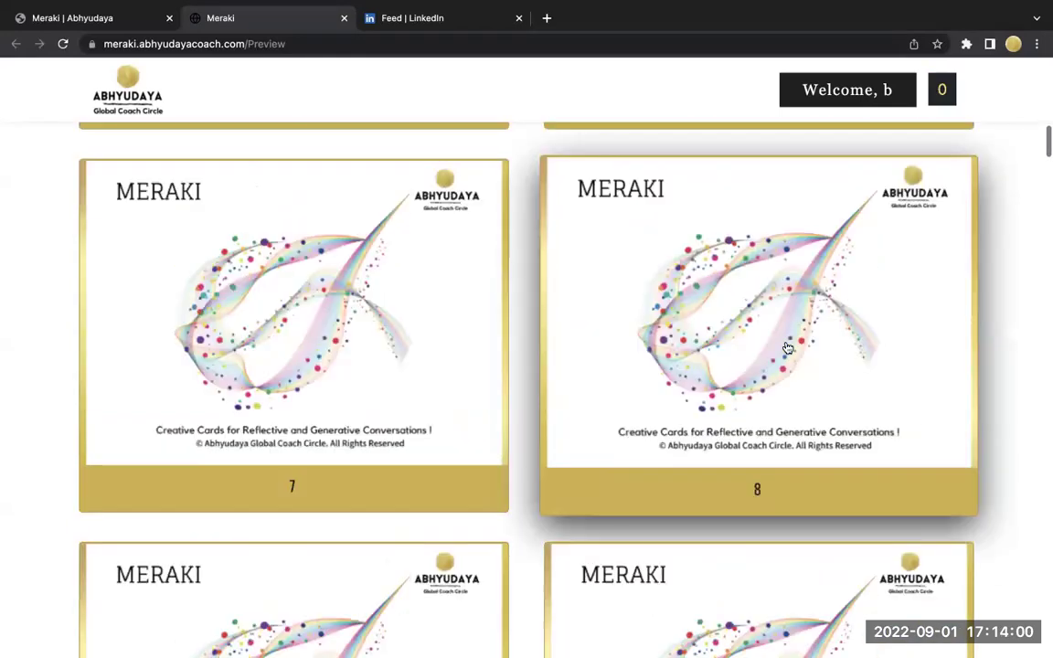
scroll(788, 348, "down", 2)
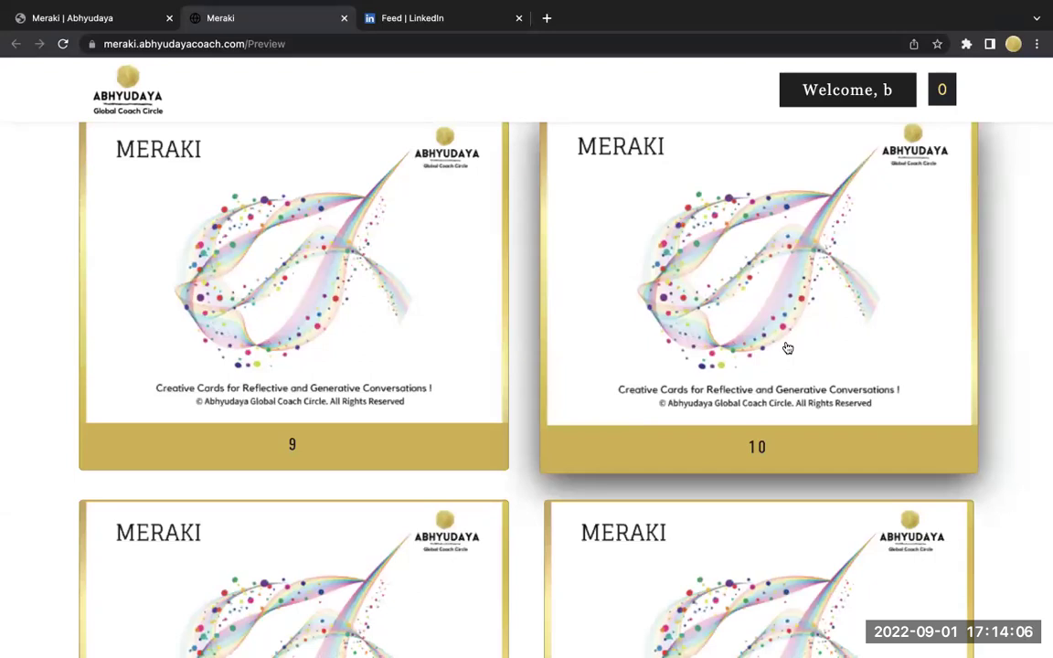
scroll(788, 347, "down", 10)
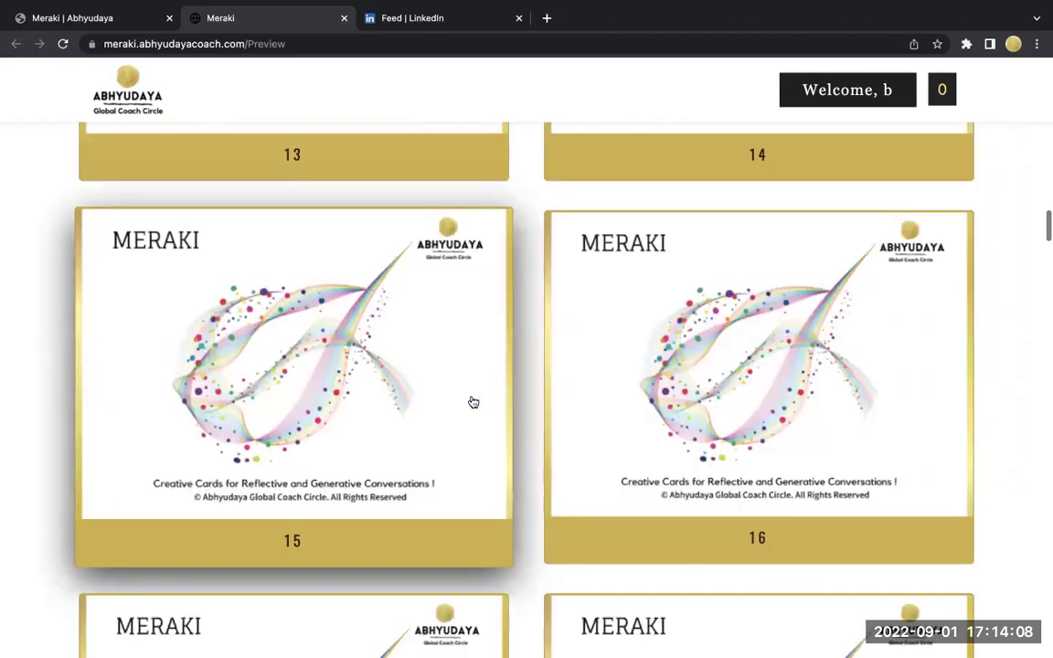
- Pick cards 15, 21, 29 and 39 so the selection counter reads 4
left_click(398, 501)
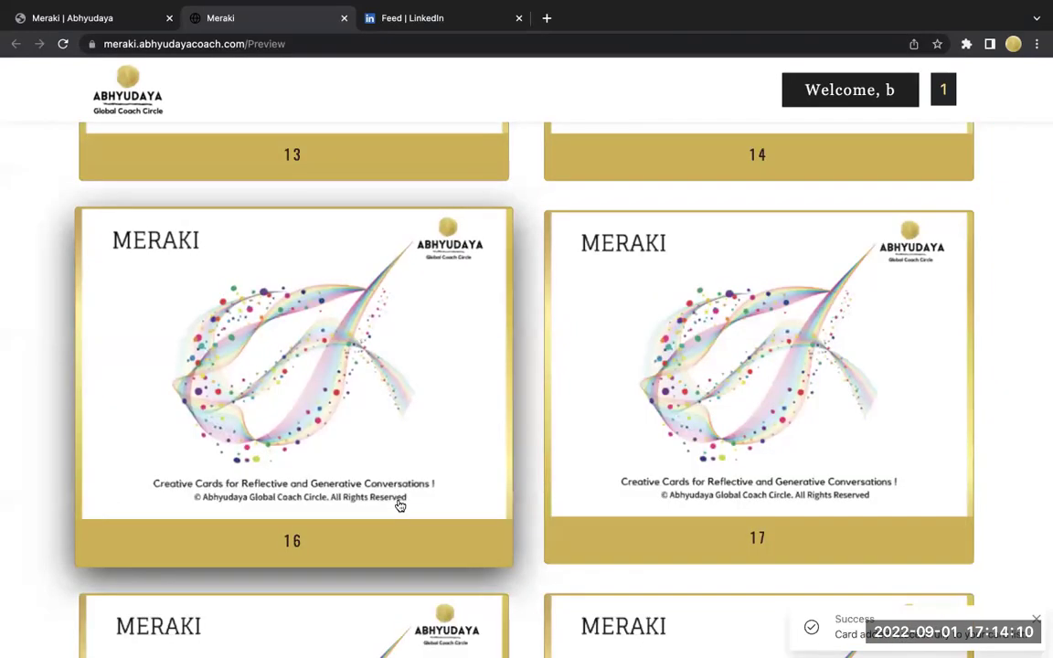
scroll(400, 503, "down", 5)
left_click(631, 416)
scroll(631, 414, "down", 10)
left_click(459, 595)
scroll(460, 598, "down", 8)
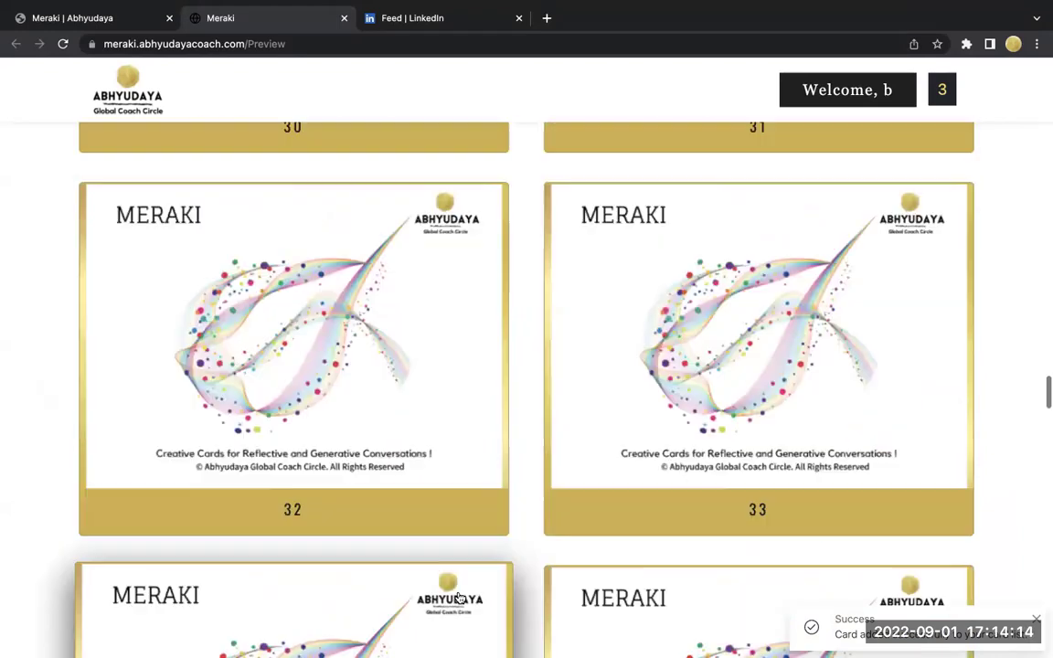
scroll(460, 597, "down", 10)
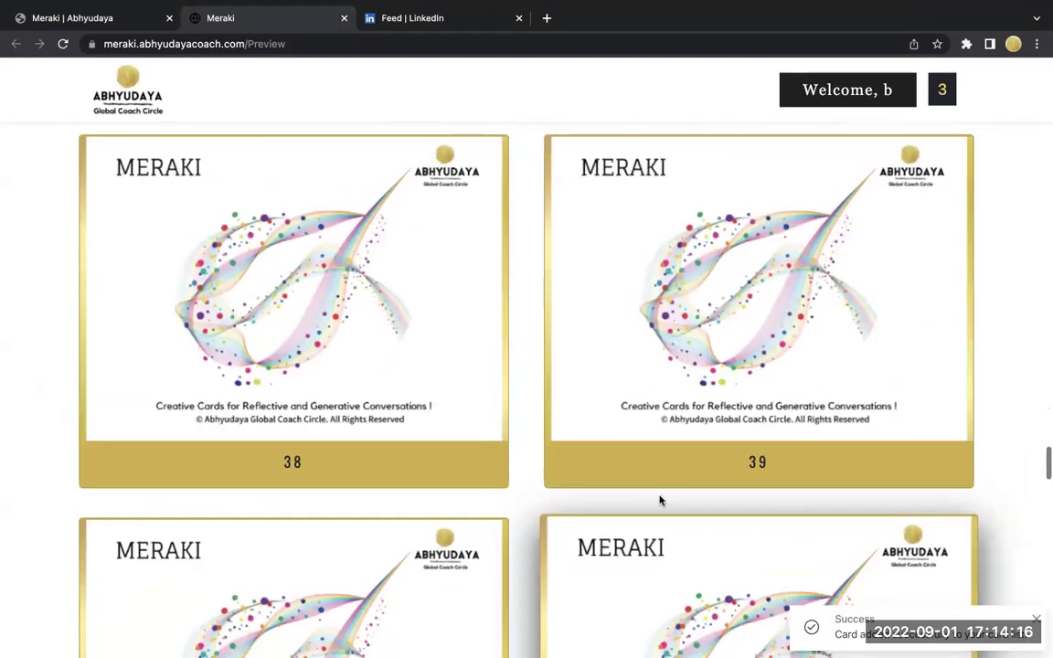
left_click(670, 440)
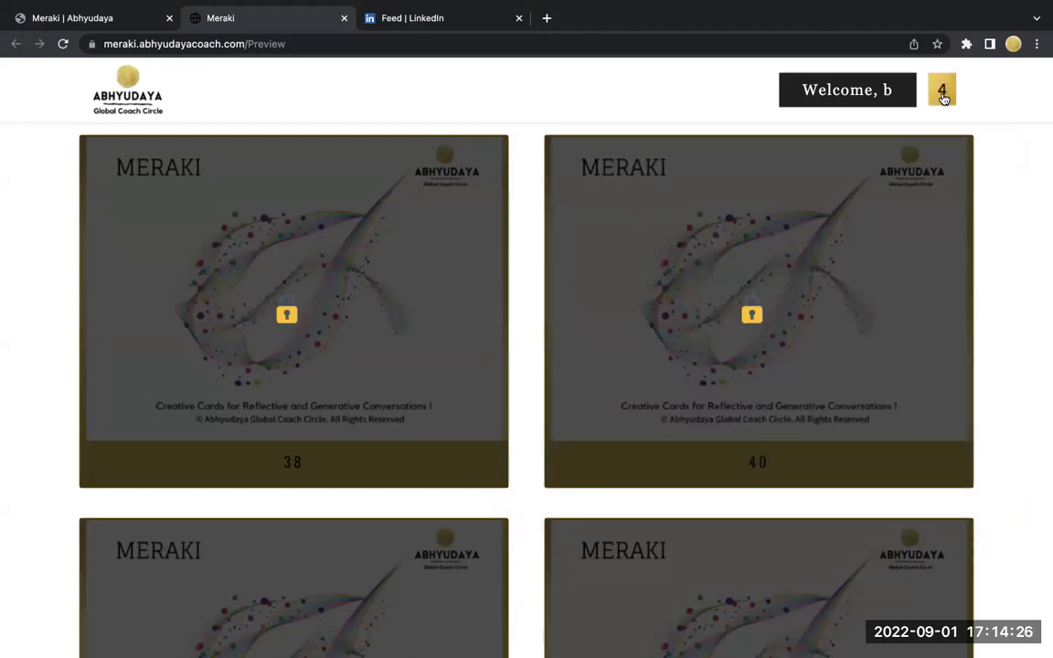
- Show the Selected Cards view listing cards 15, 21, 29 and 39
left_click(943, 95)
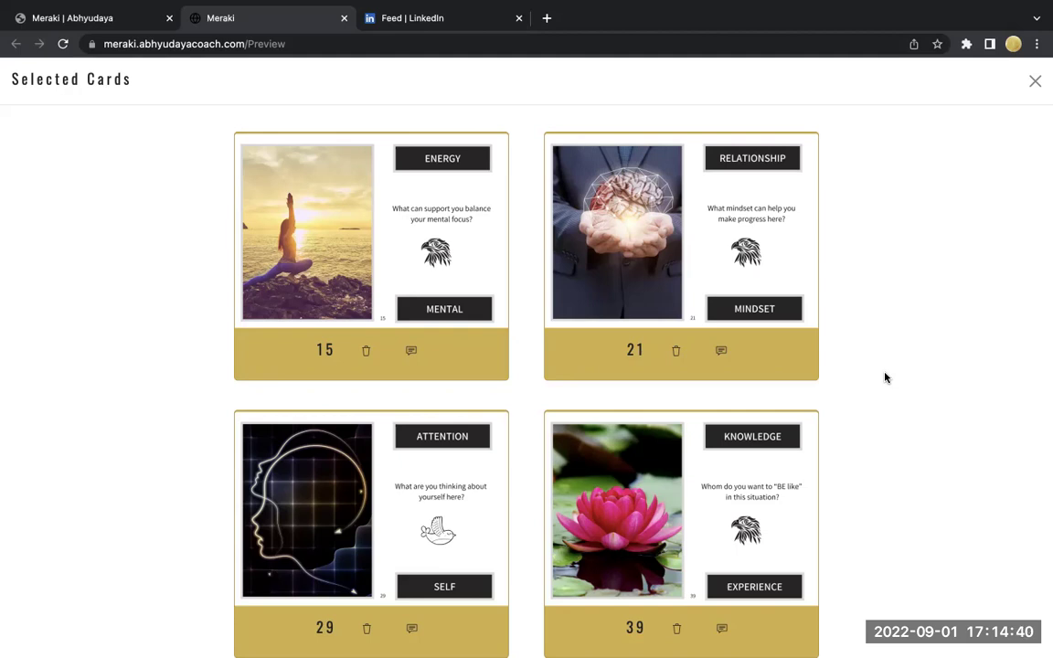
scroll(885, 378, "down", 1)
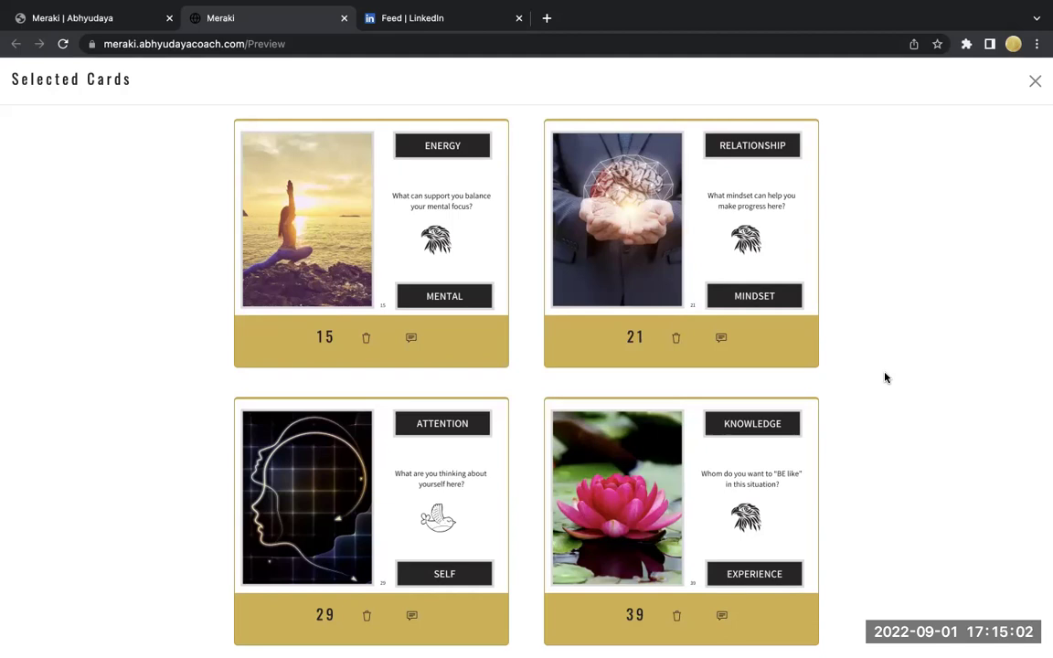
left_click(723, 341)
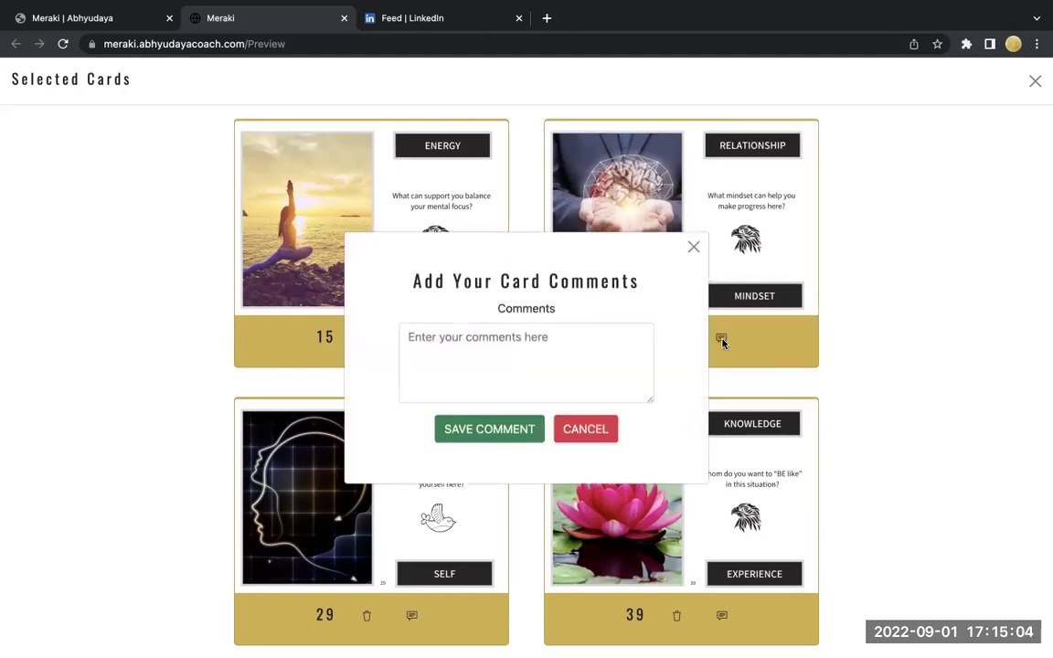
left_click(694, 246)
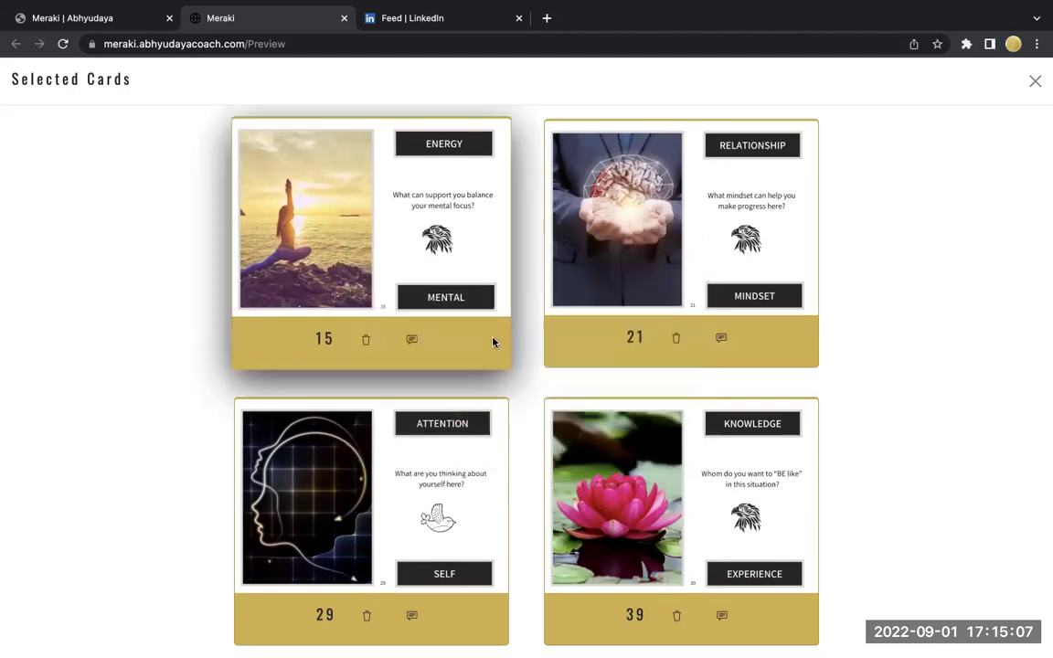
left_click(412, 342)
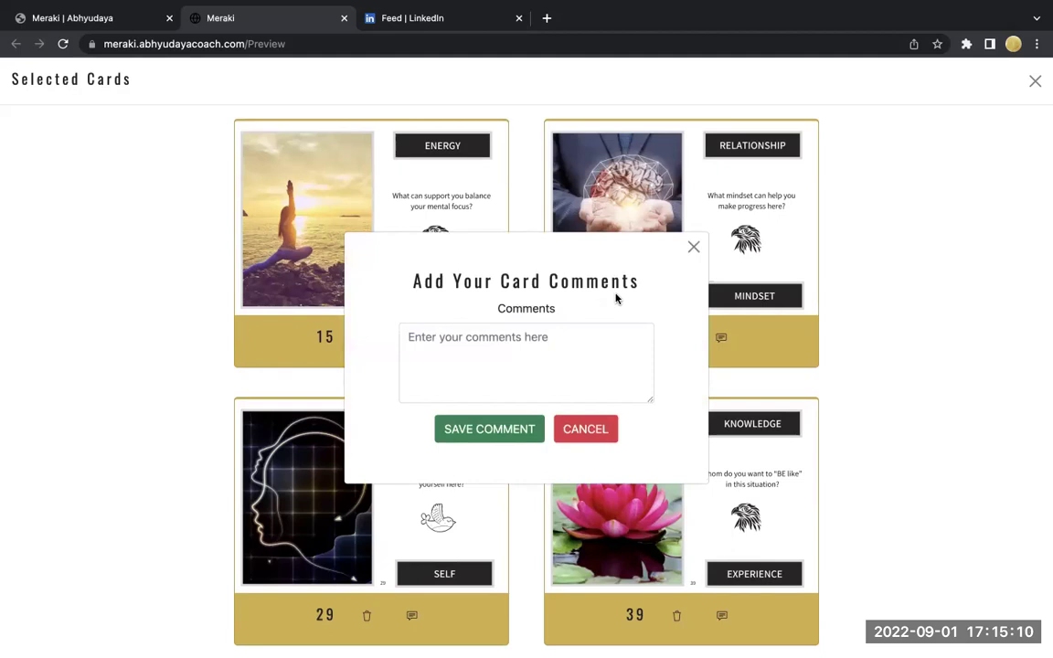
left_click(693, 248)
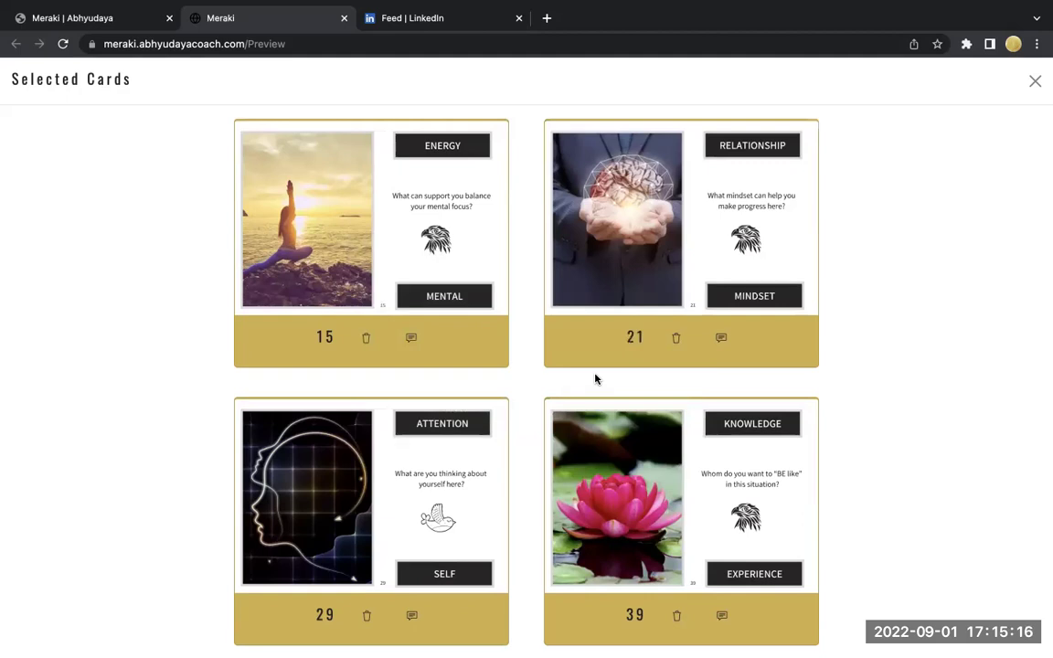
- Go back to the admin tab and open the Manage Events list
left_click(57, 18)
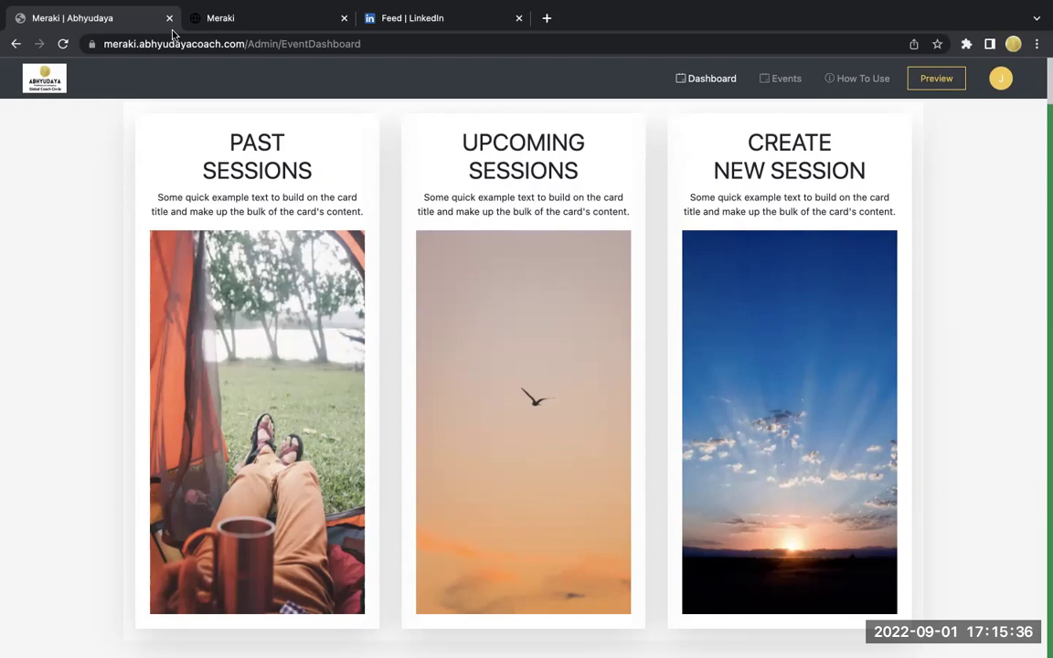
left_click(782, 80)
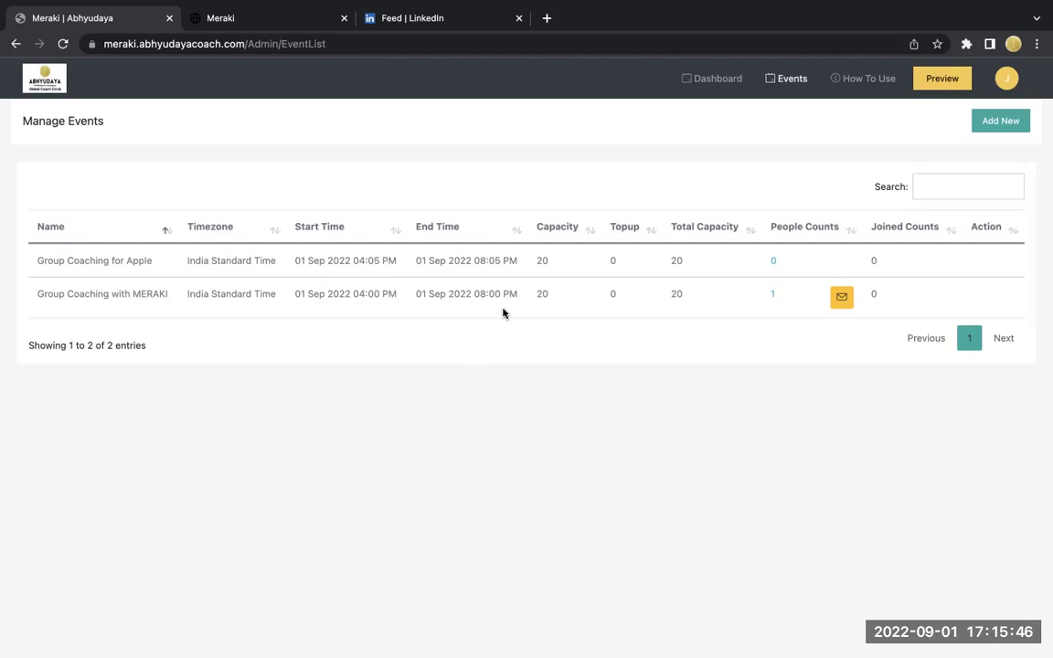
- Add a new event 'Coaching Session with A' running 17:15 to 21:15
left_click(999, 123)
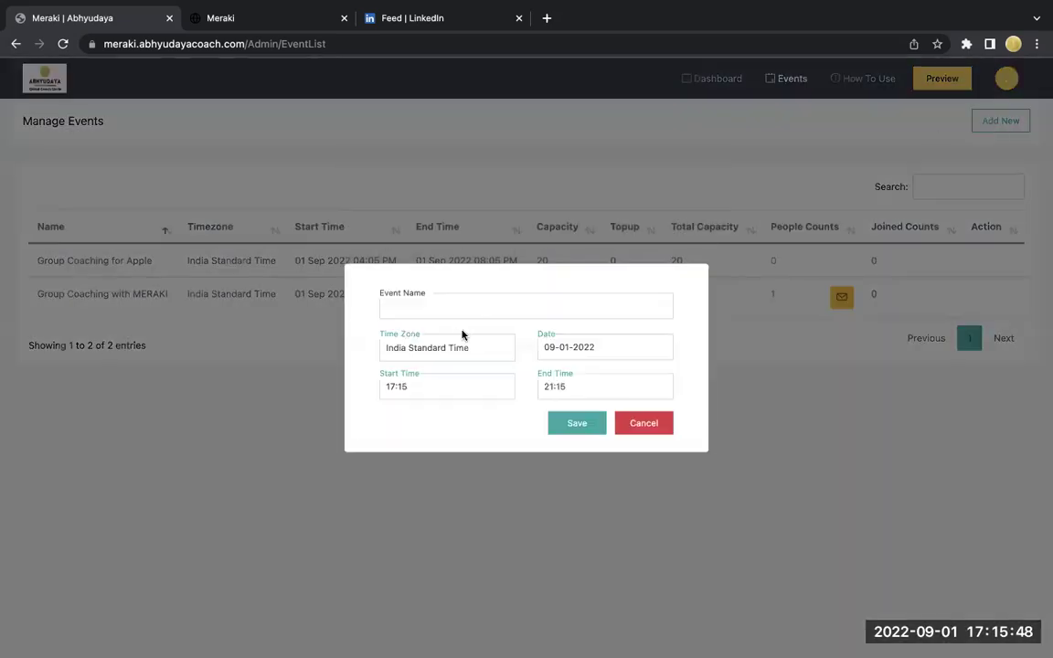
left_click(448, 305)
type("Co")
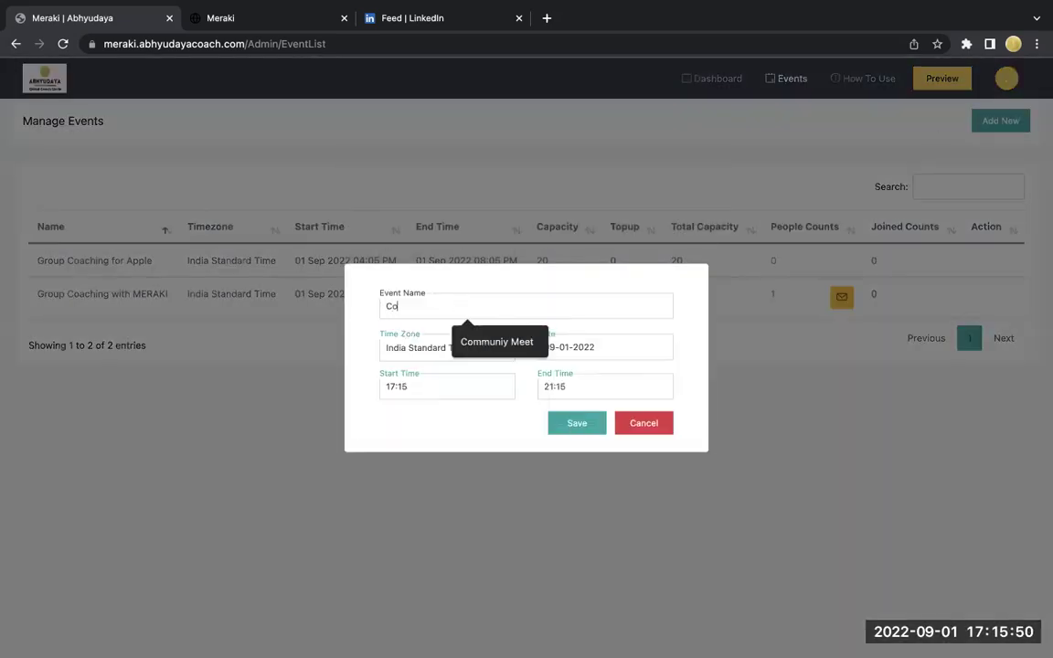
type("aching Sessi")
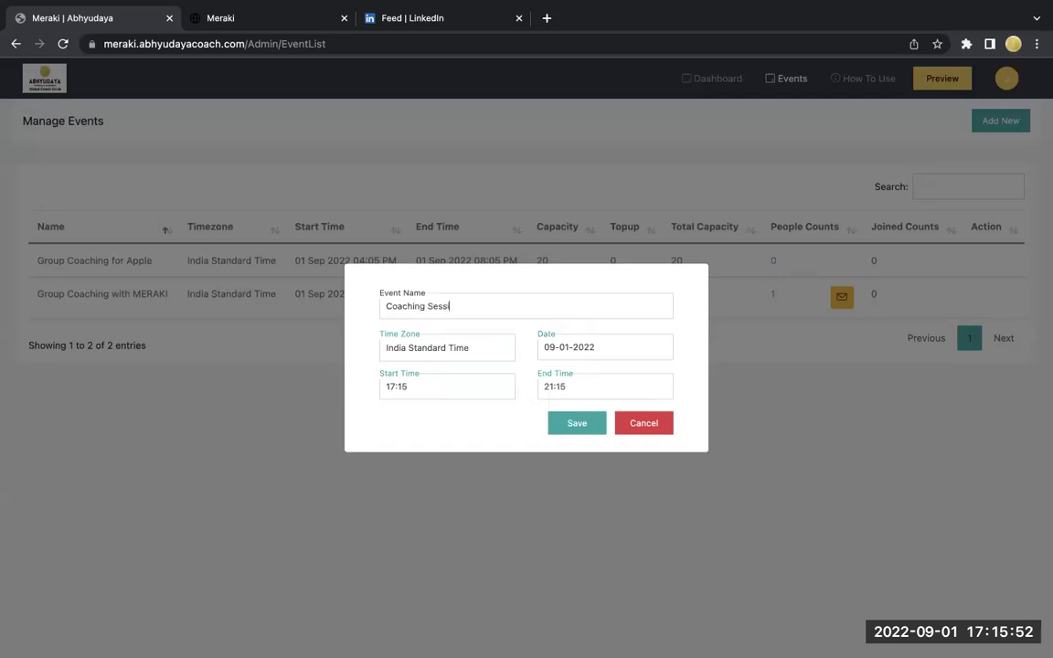
type("on with A")
left_click(463, 387)
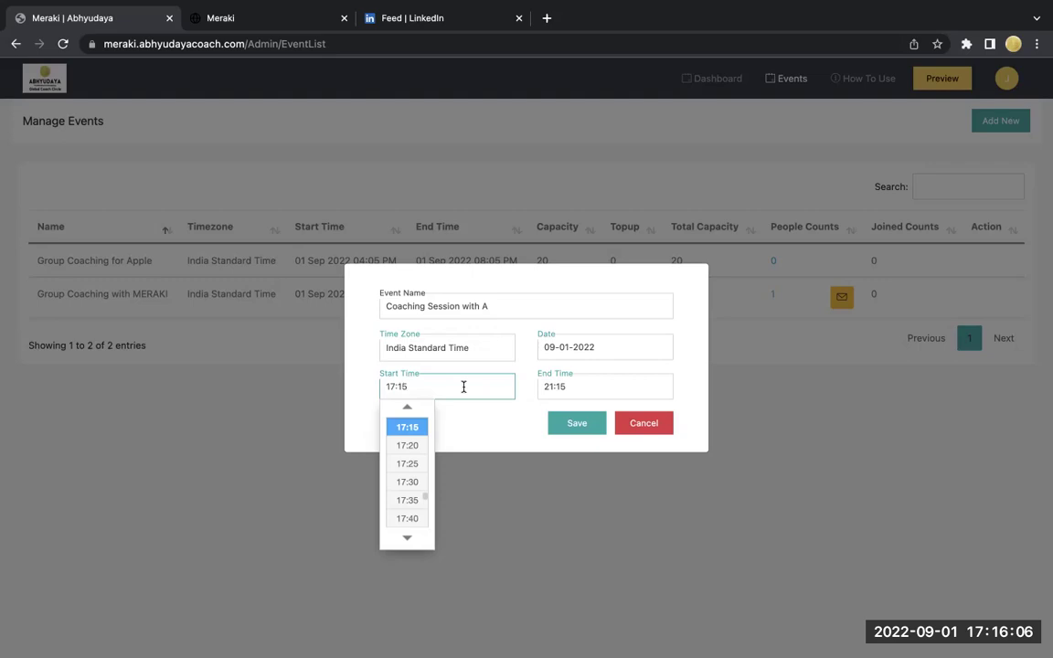
left_click(417, 429)
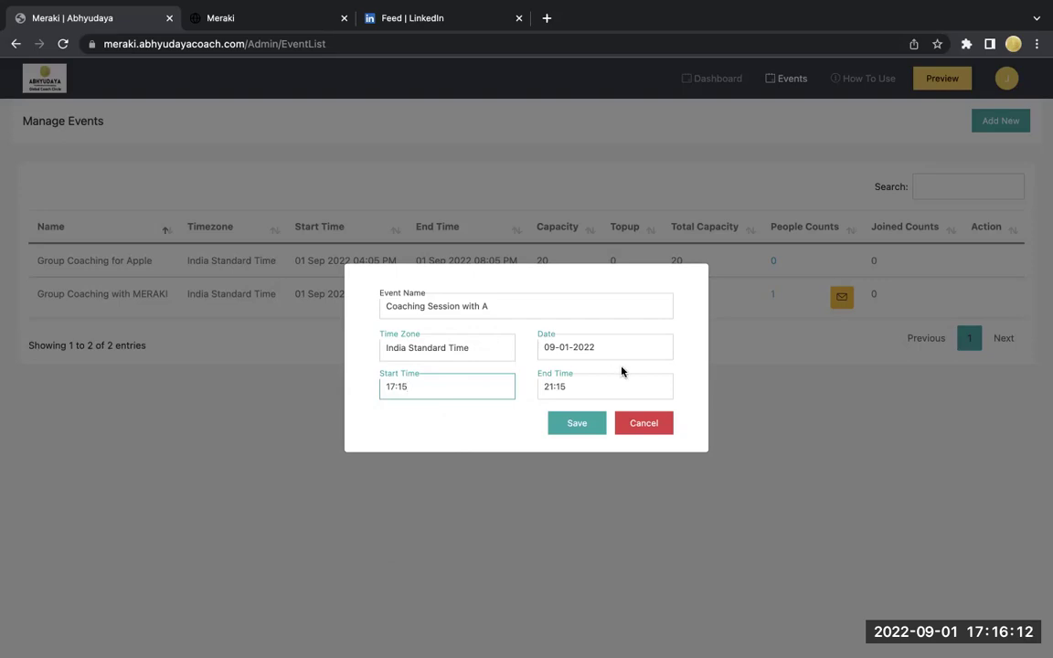
left_click(598, 389)
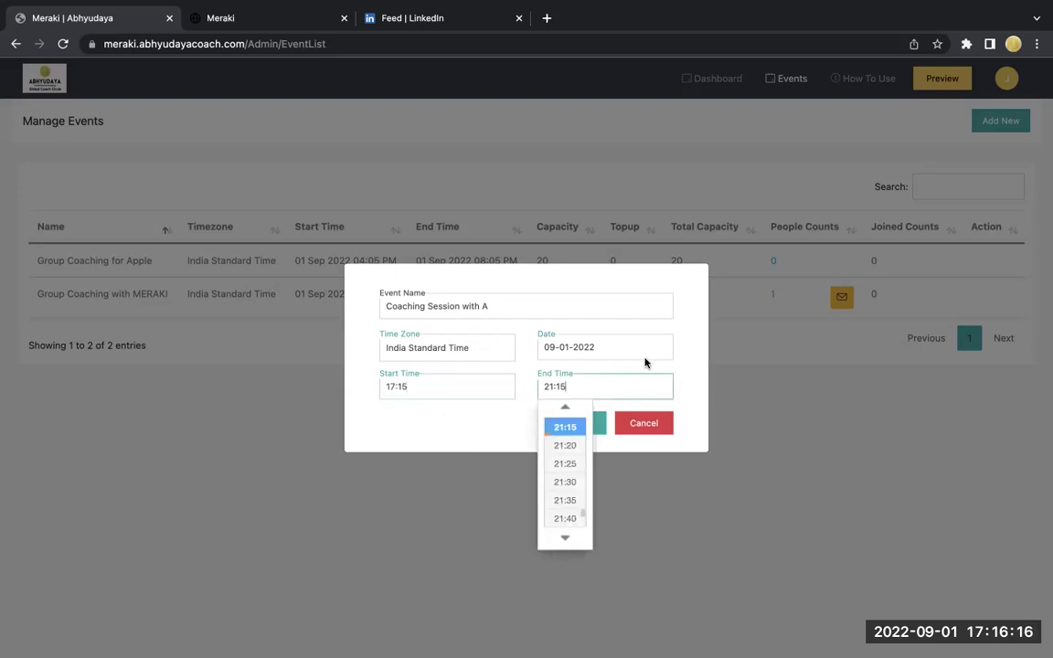
left_click(687, 390)
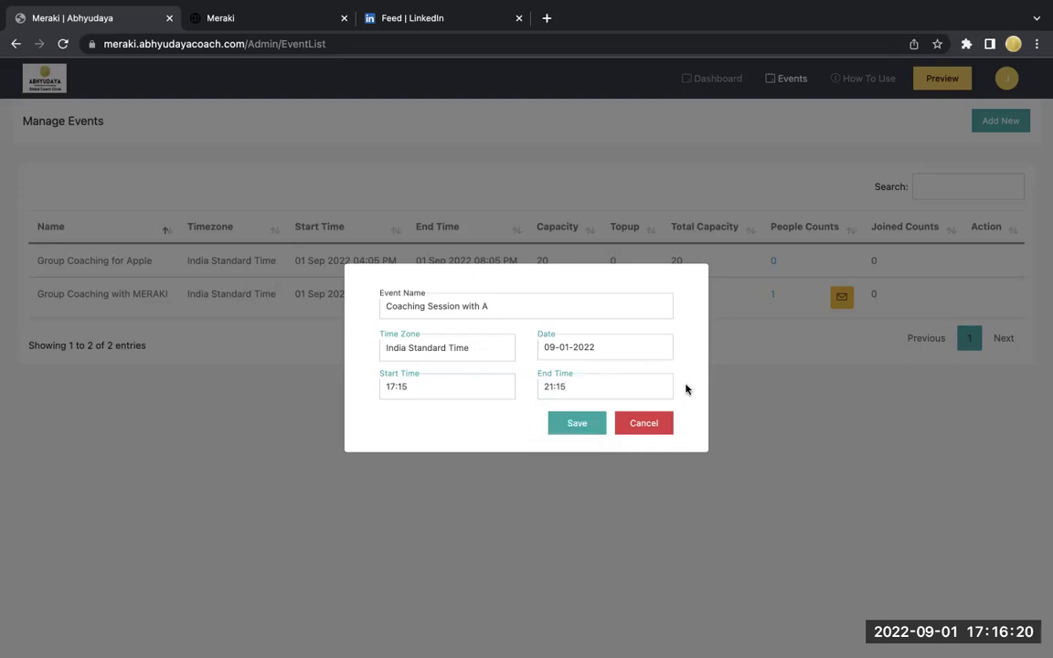
- Save the event and fill in the first attendee's name and autofilled e-mail
left_click(564, 428)
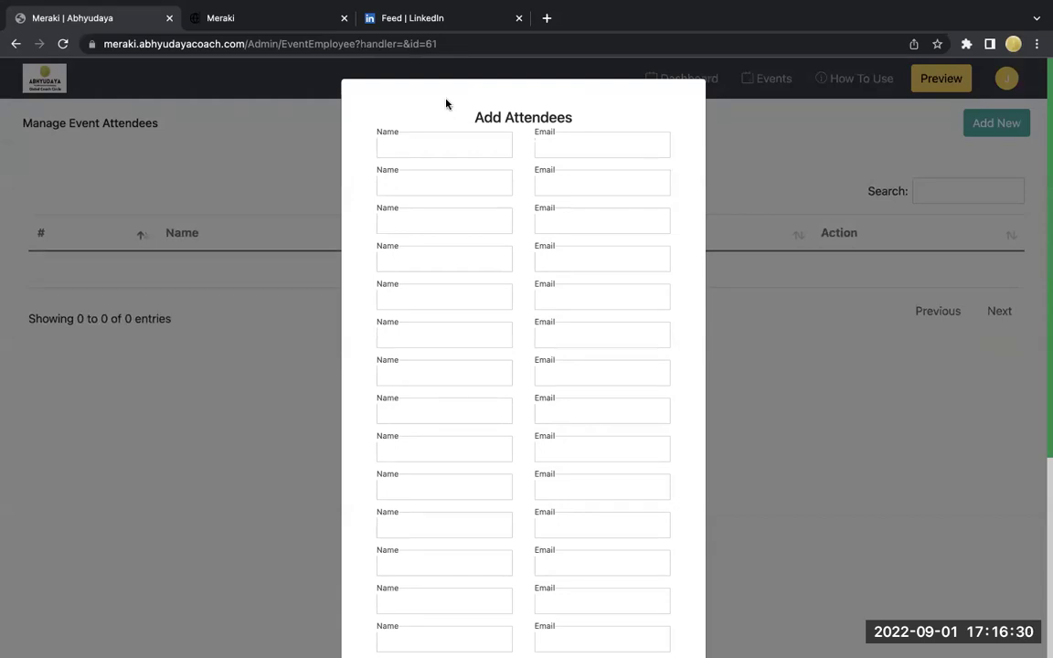
left_click(442, 151)
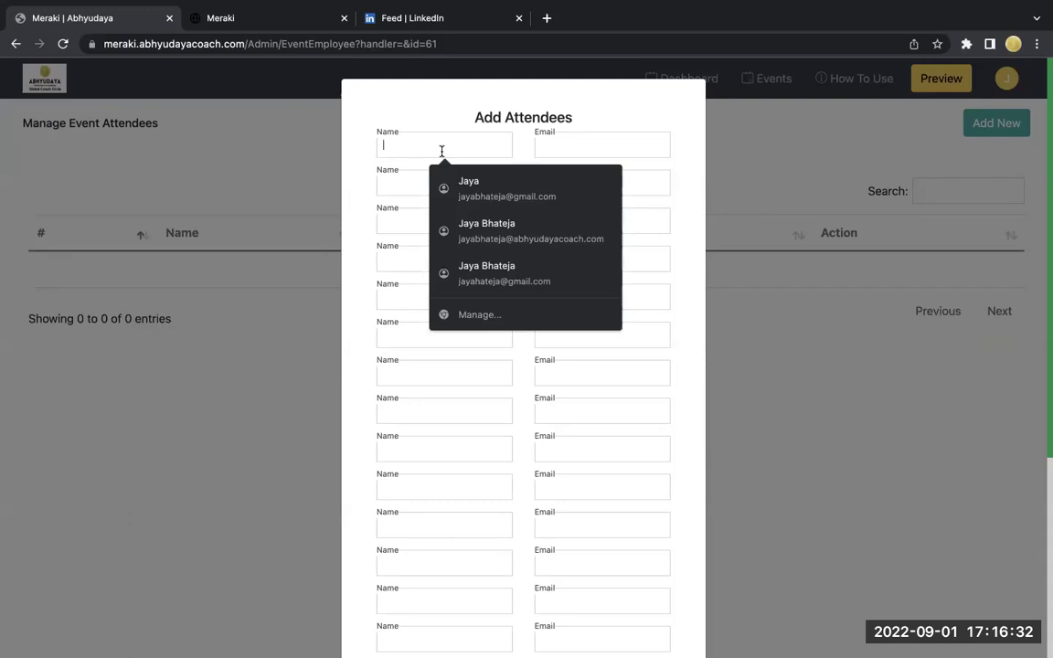
type("Jaya")
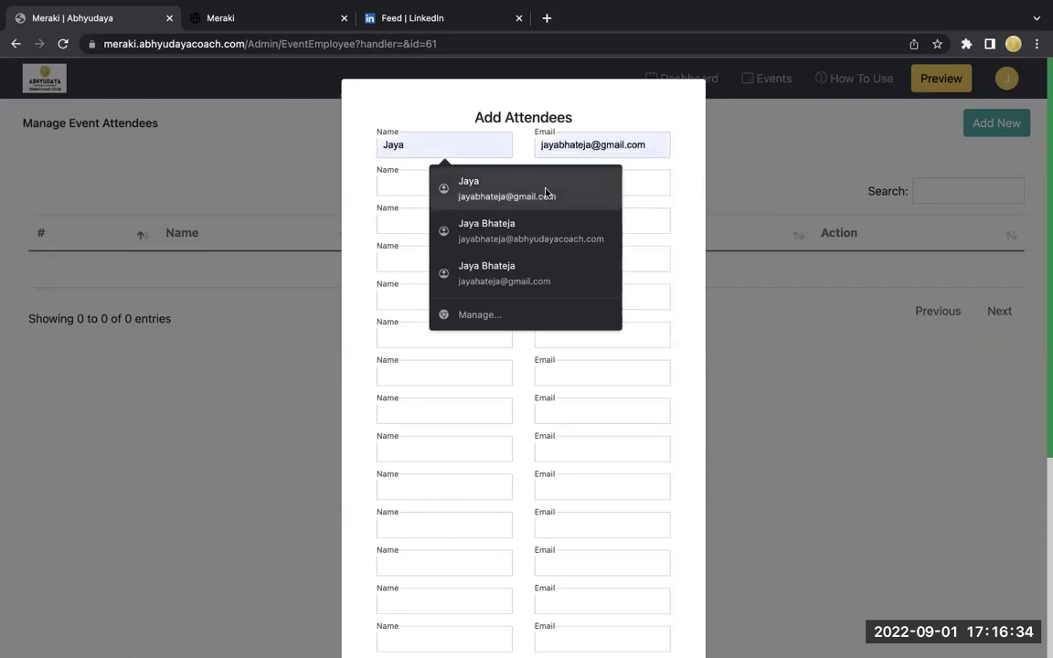
left_click(610, 189)
- Enter the second attendee's capitalised name and their yahoo e-mail address
left_click(452, 182)
type("jay")
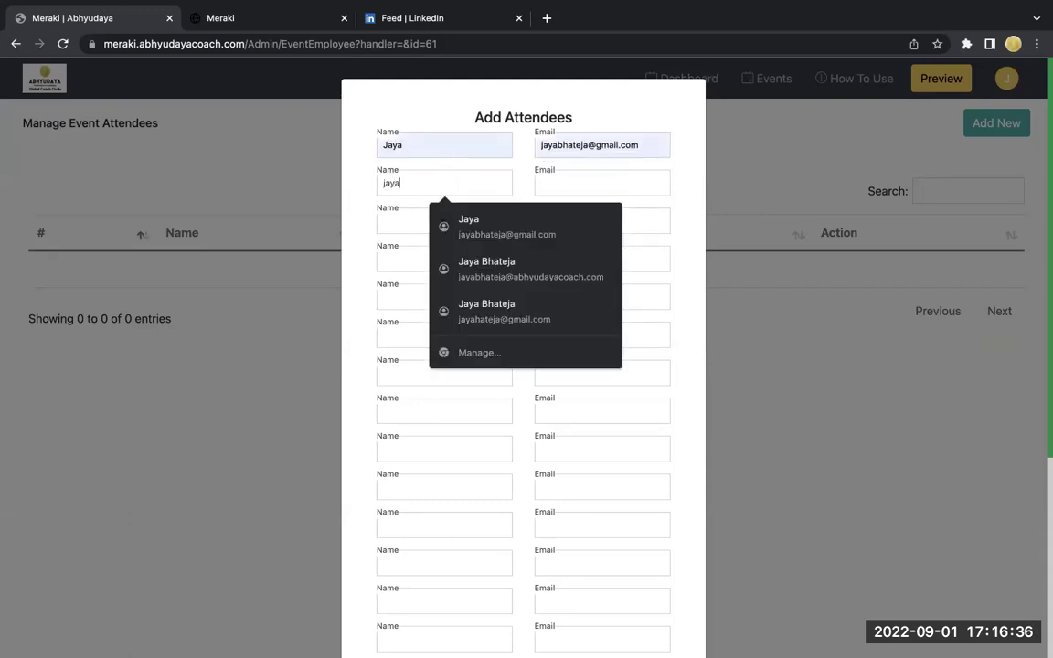
type("a")
left_click(590, 185)
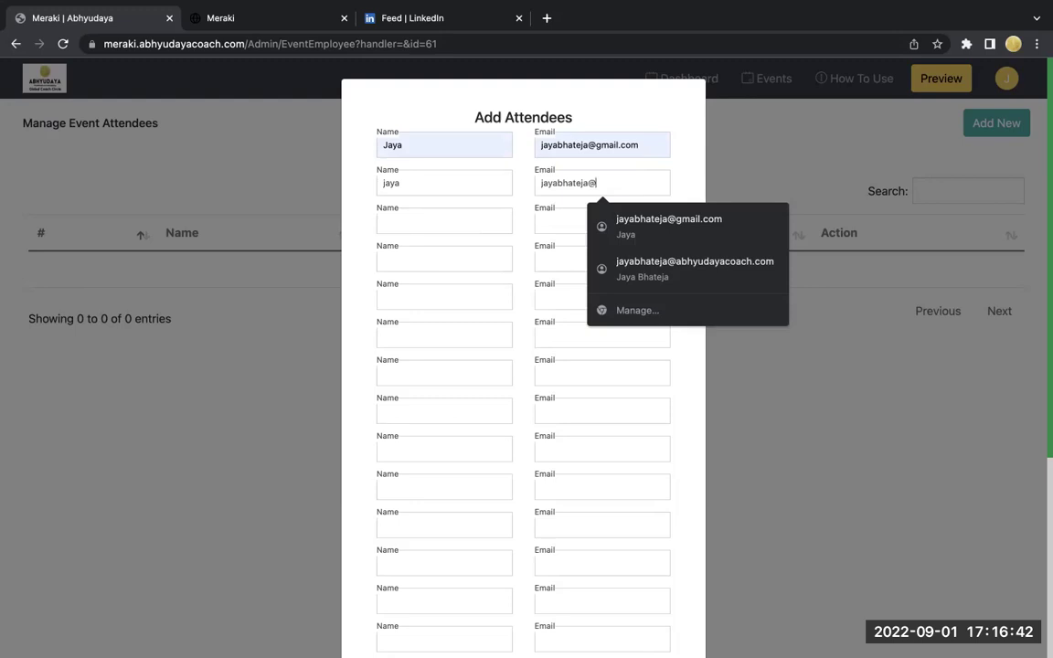
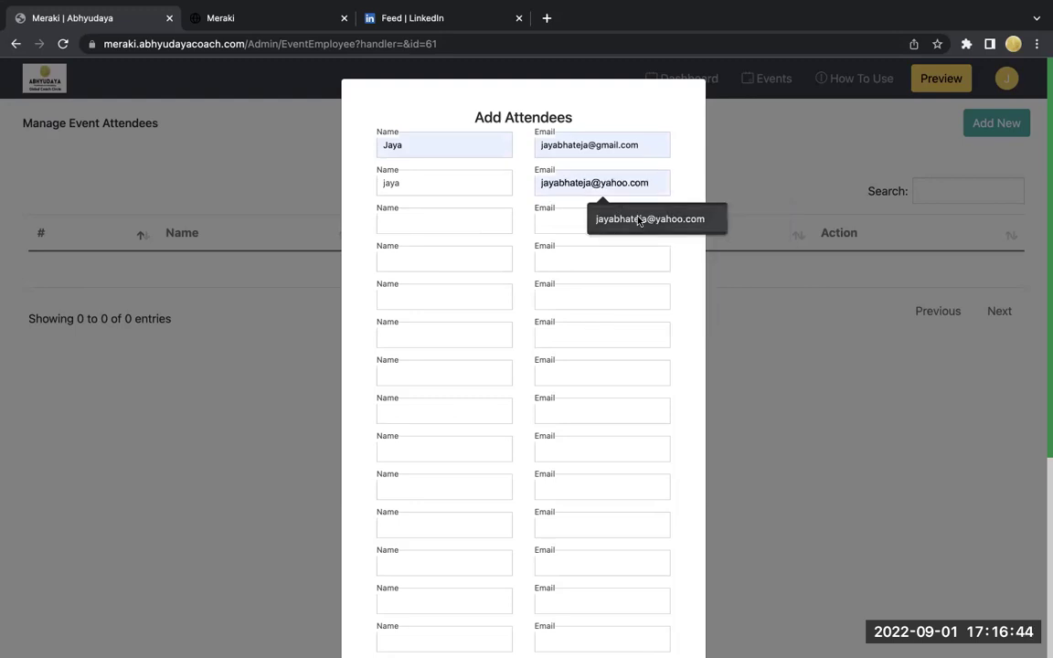
left_click(639, 221)
left_click(379, 182)
key("Delete")
type("J")
scroll(470, 412, "down", 5)
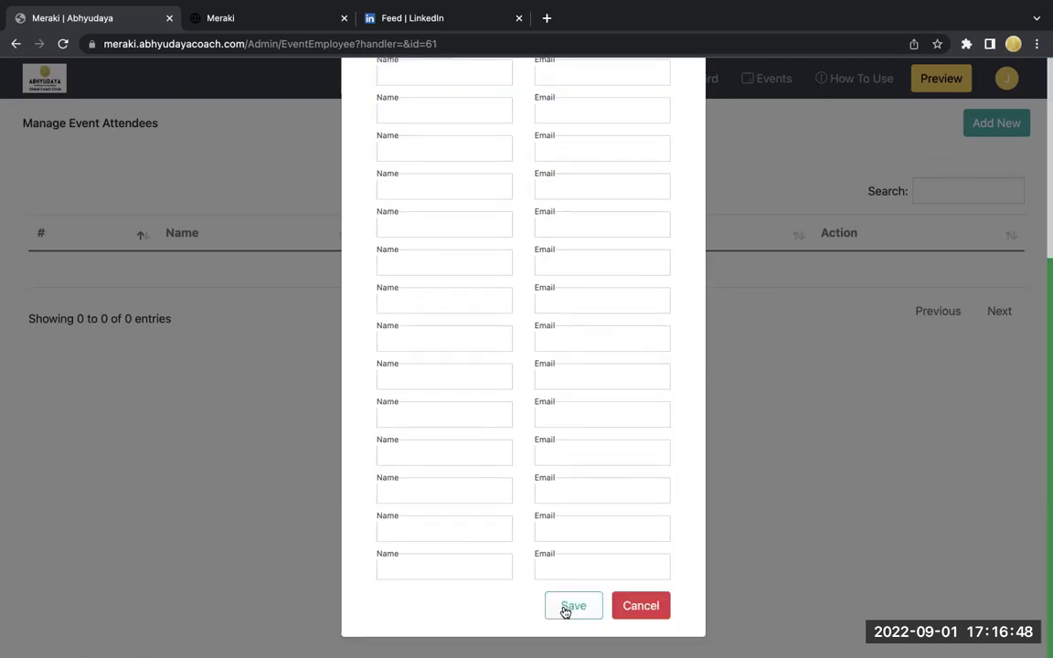
- Save both attendees to the event and dismiss the saved confirmation
left_click(566, 608)
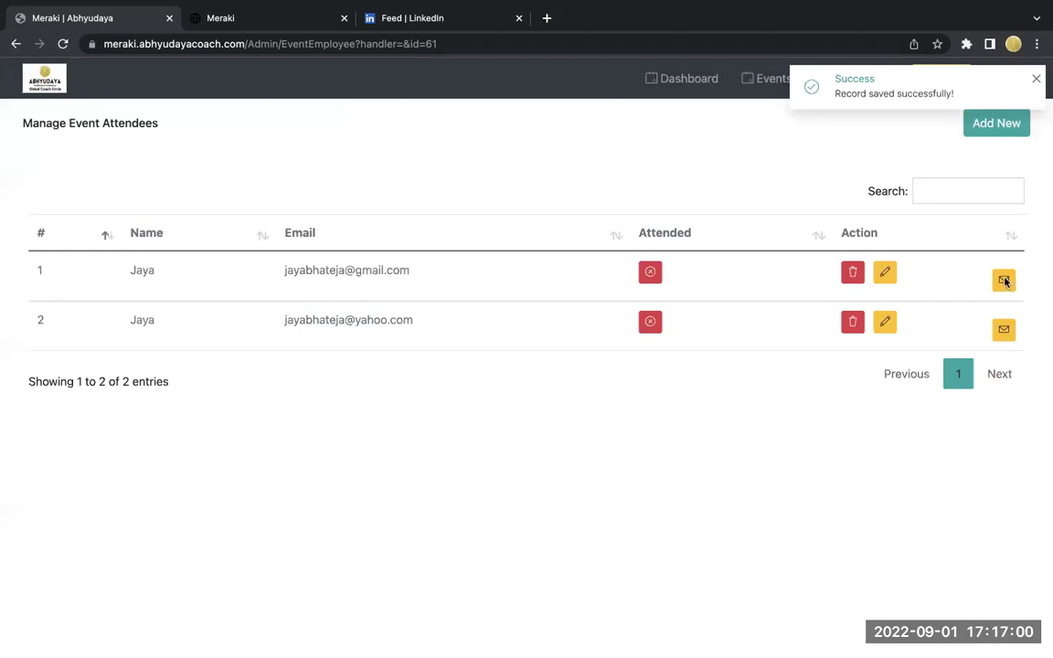
left_click(1036, 81)
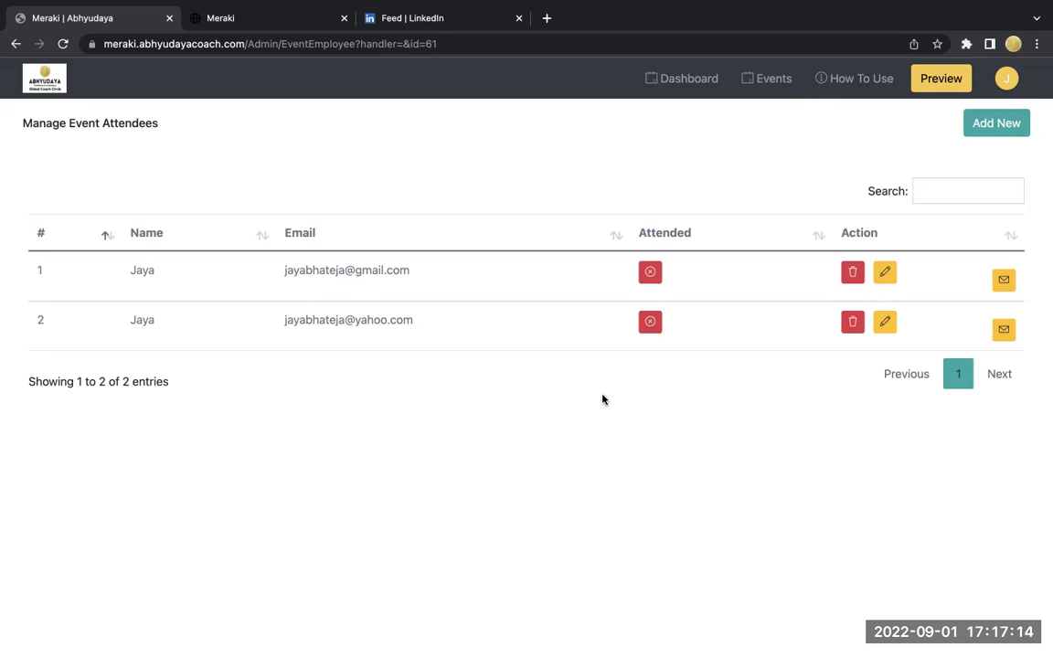
left_click(770, 85)
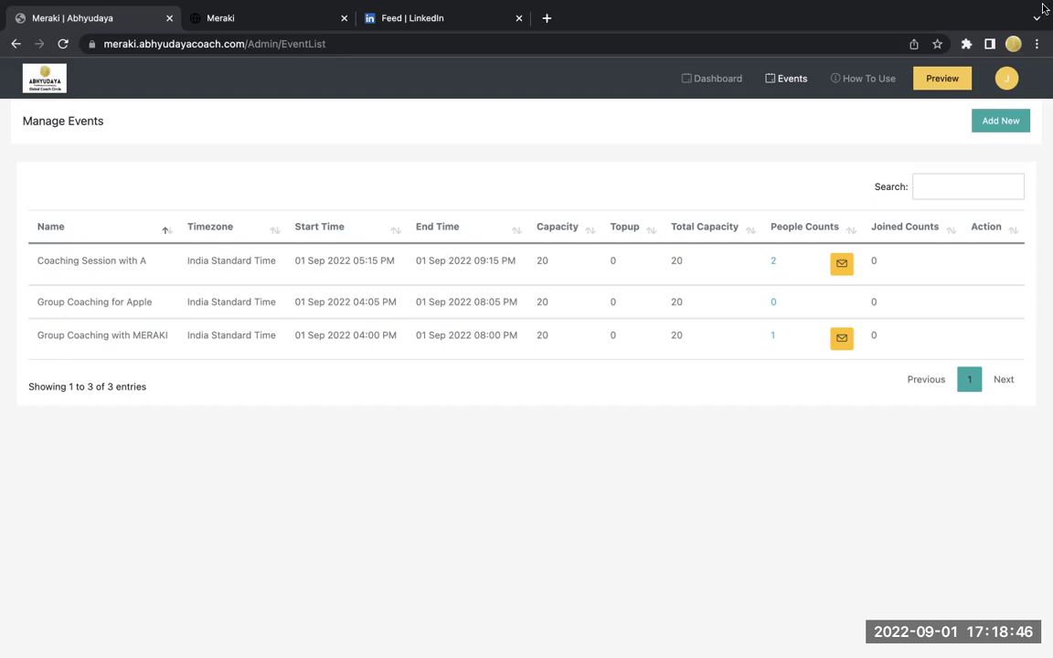
- In a new preview tab, trash cards 21 and 15 from the selected cards
left_click(926, 85)
scroll(589, 361, "down", 10)
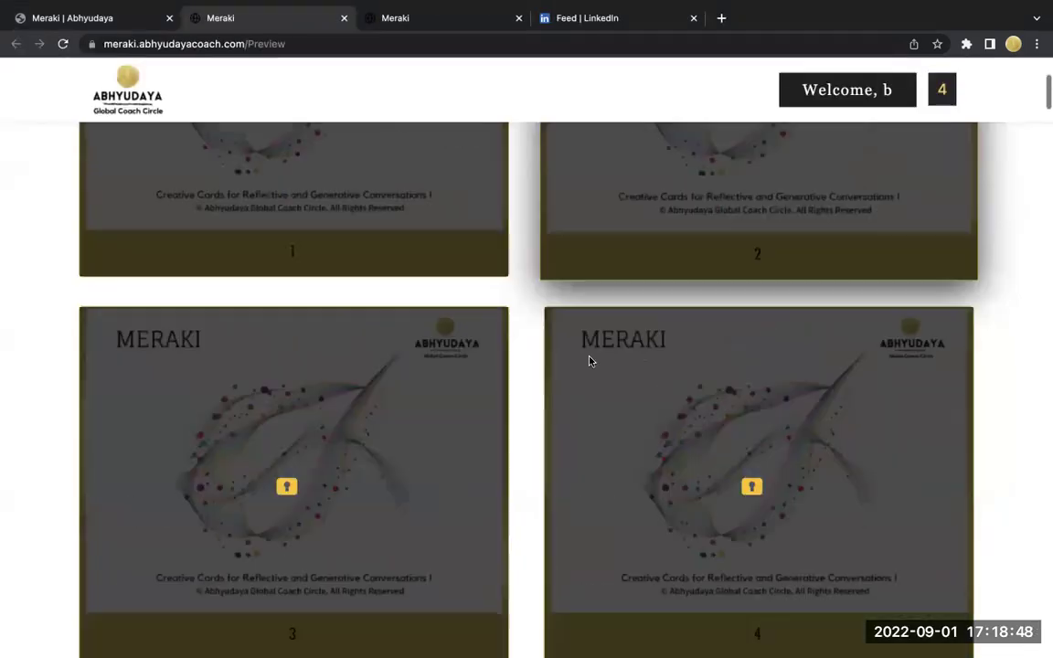
left_click(948, 89)
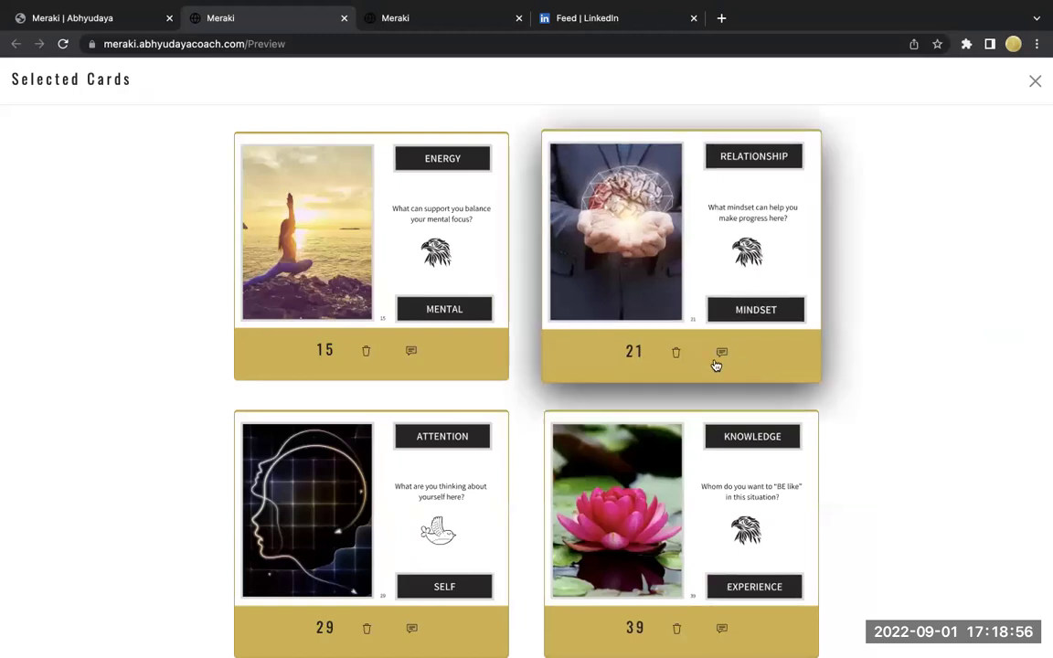
left_click(677, 353)
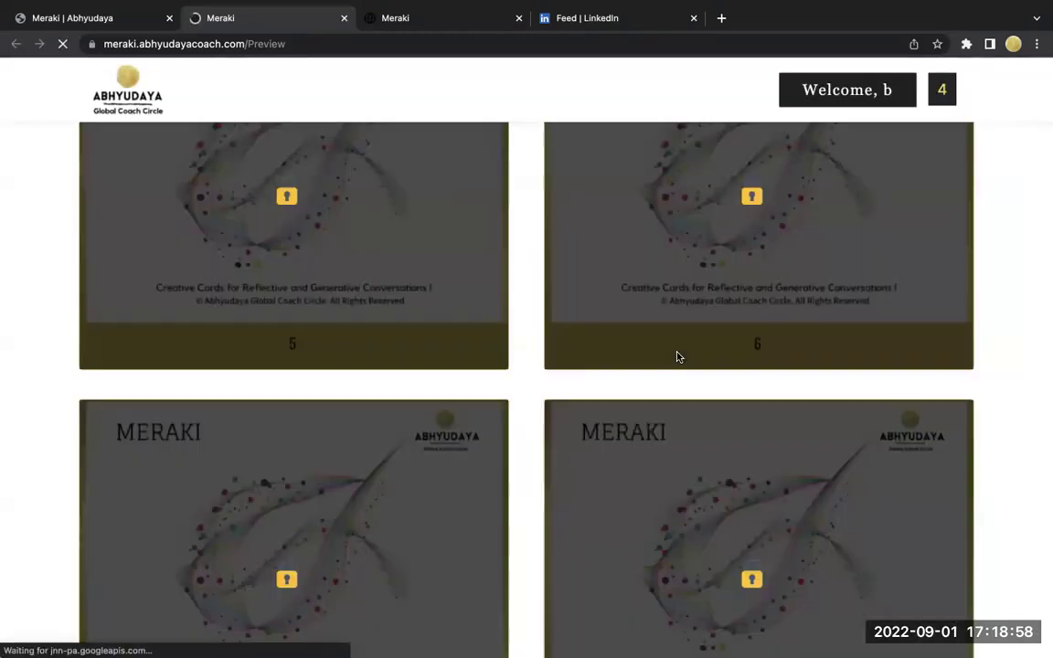
left_click(943, 90)
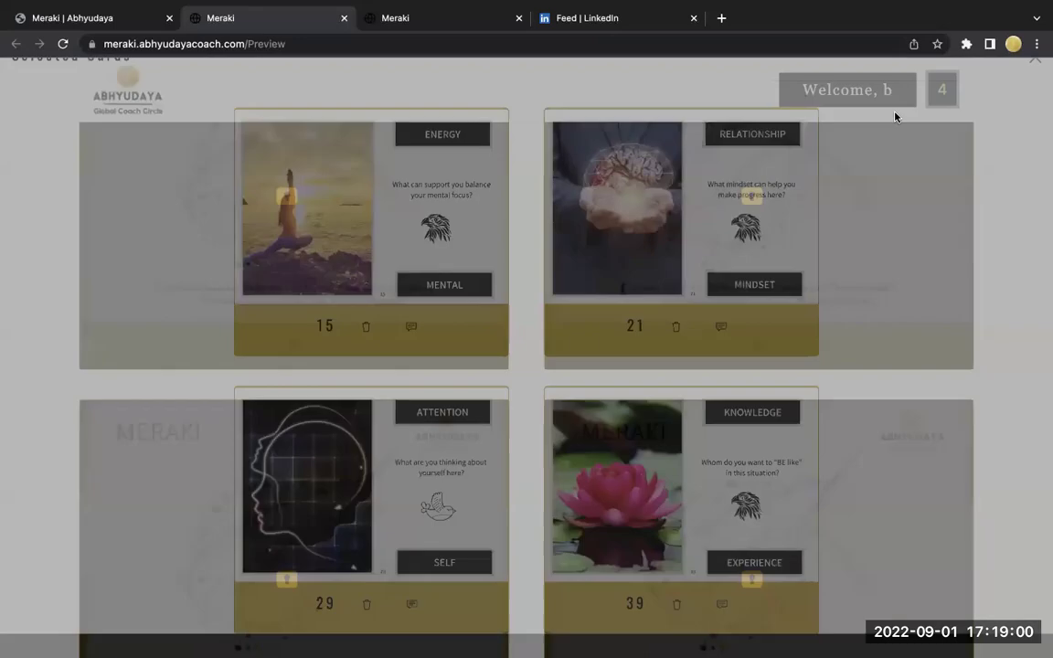
left_click(676, 353)
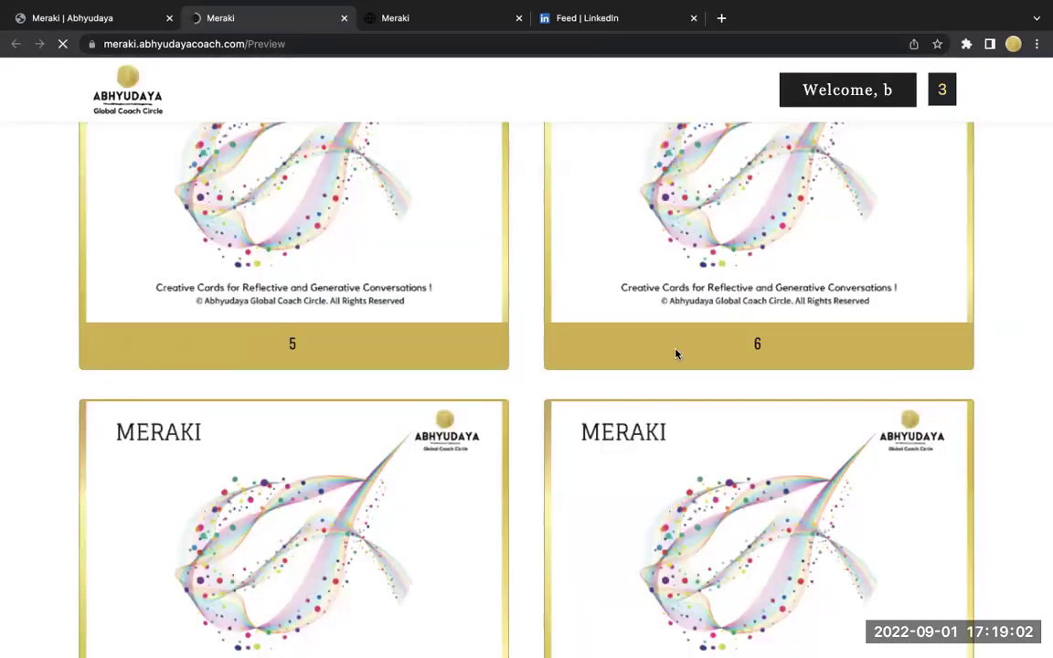
left_click(937, 97)
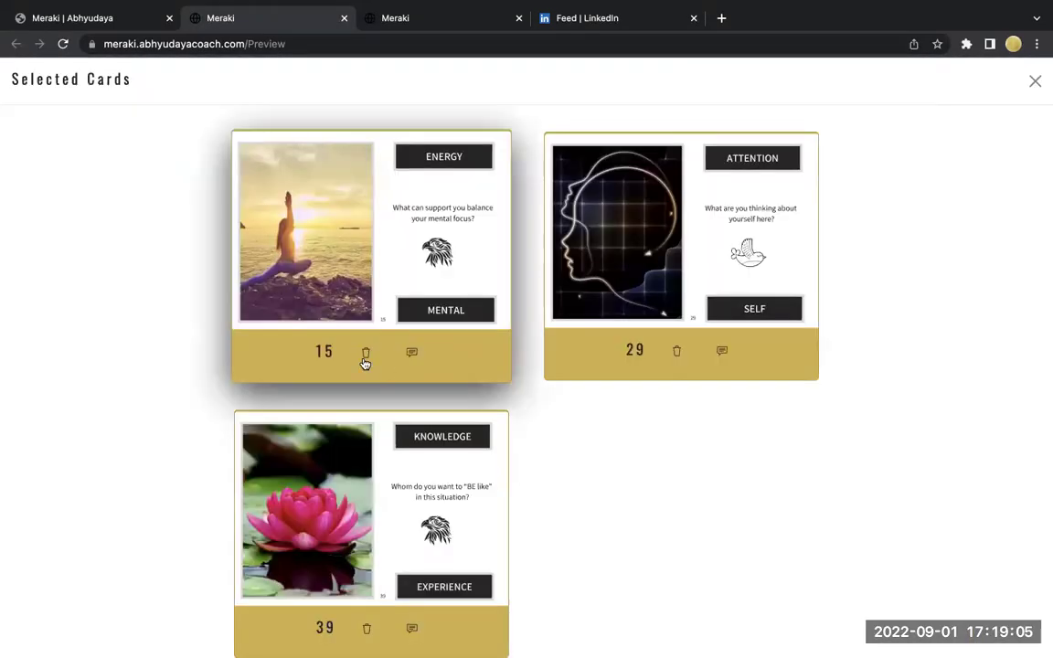
left_click(362, 357)
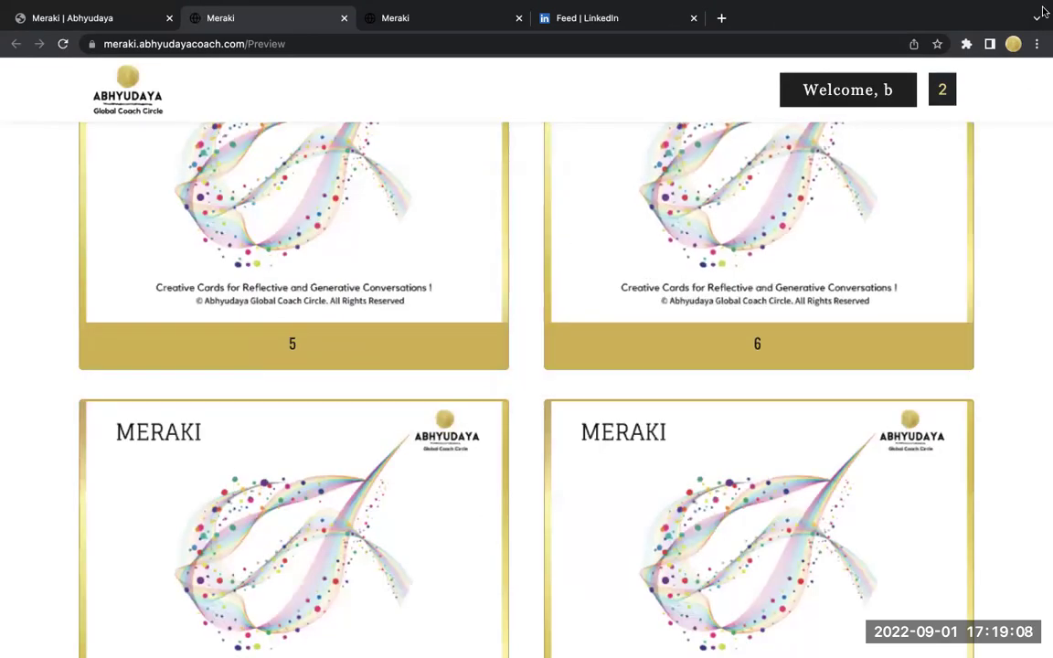
- Check the remaining cards 29 and 39 against the other tabs
left_click(946, 97)
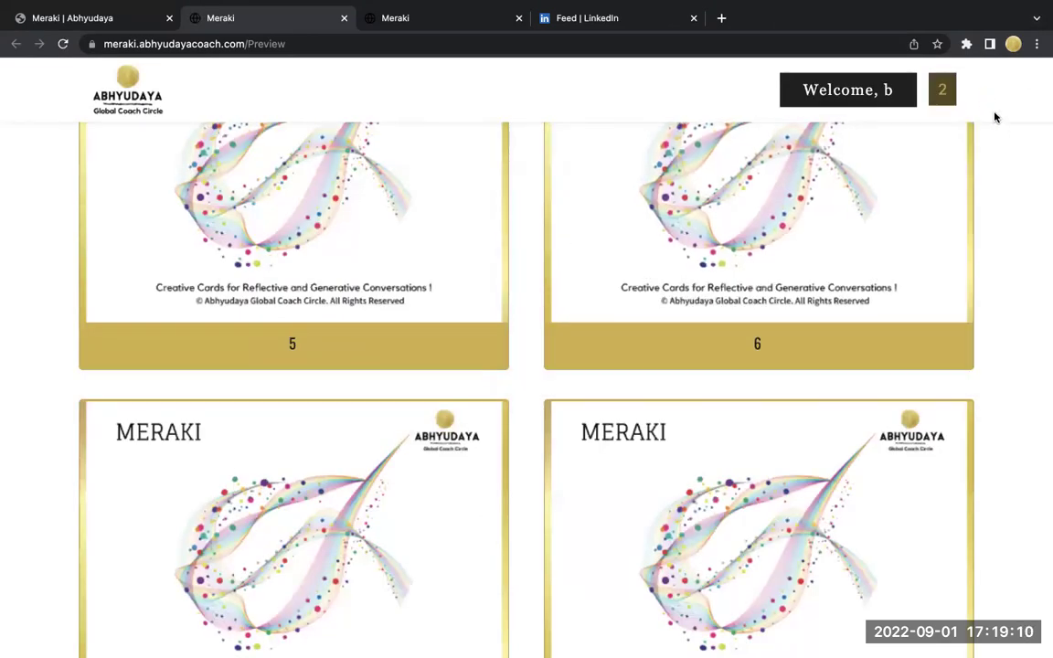
left_click(953, 91)
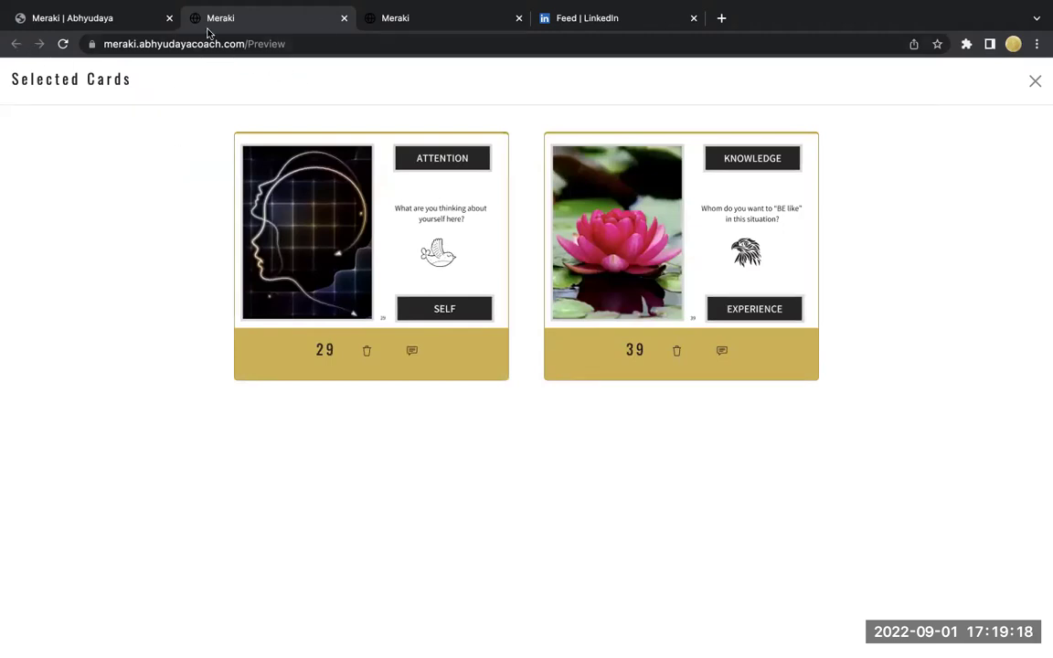
left_click(411, 19)
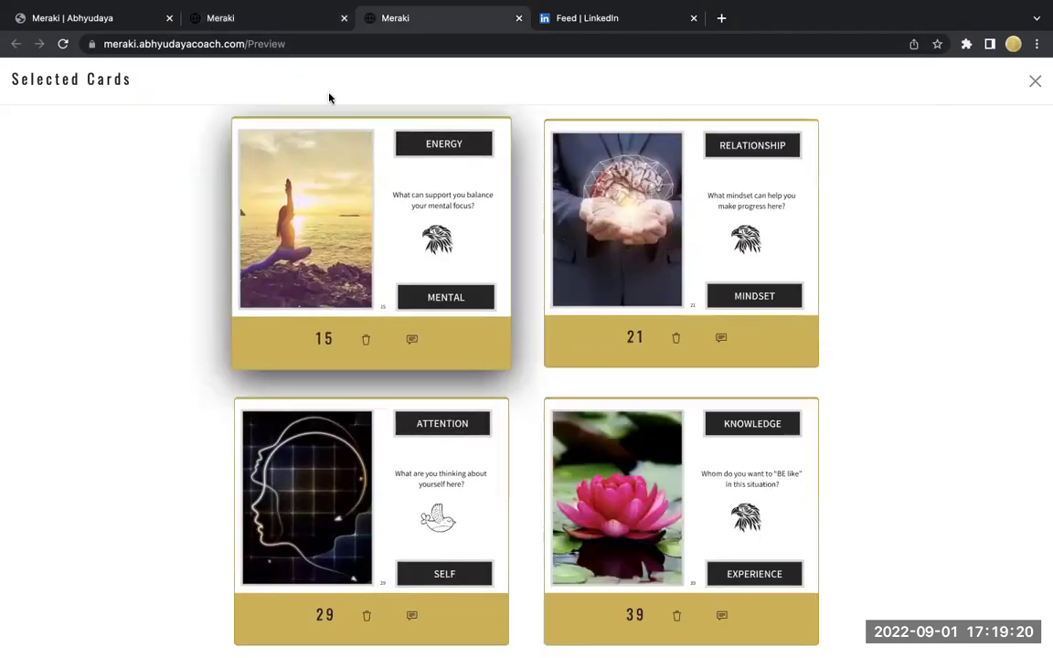
left_click(107, 21)
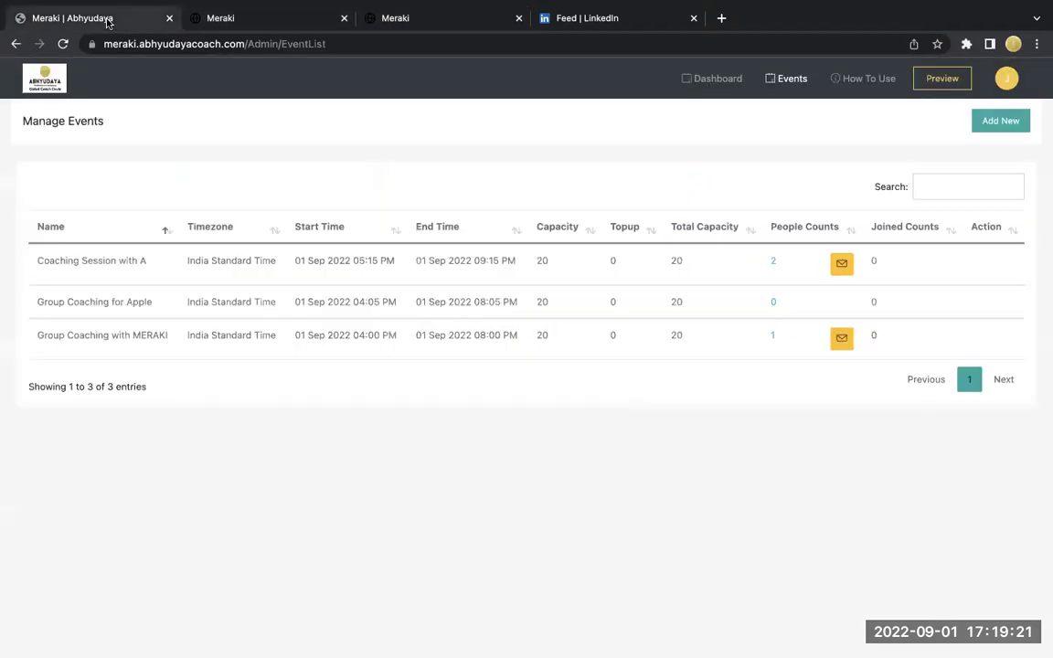
left_click(402, 18)
left_click(253, 25)
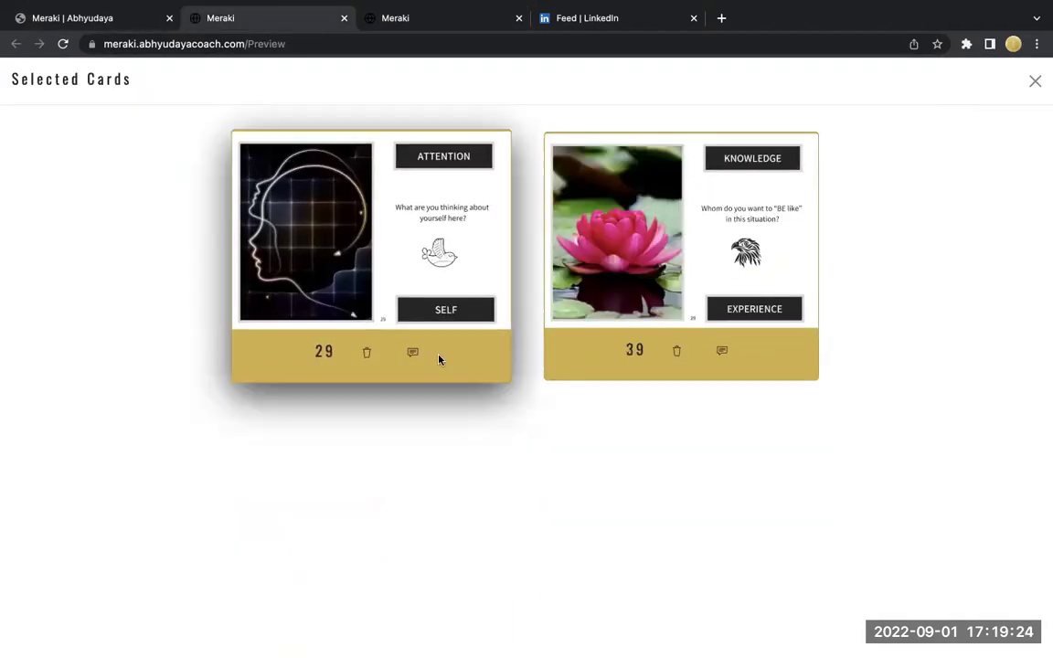
- Add cards 7, 6 and 8 and view the four selected cards
left_click(368, 355)
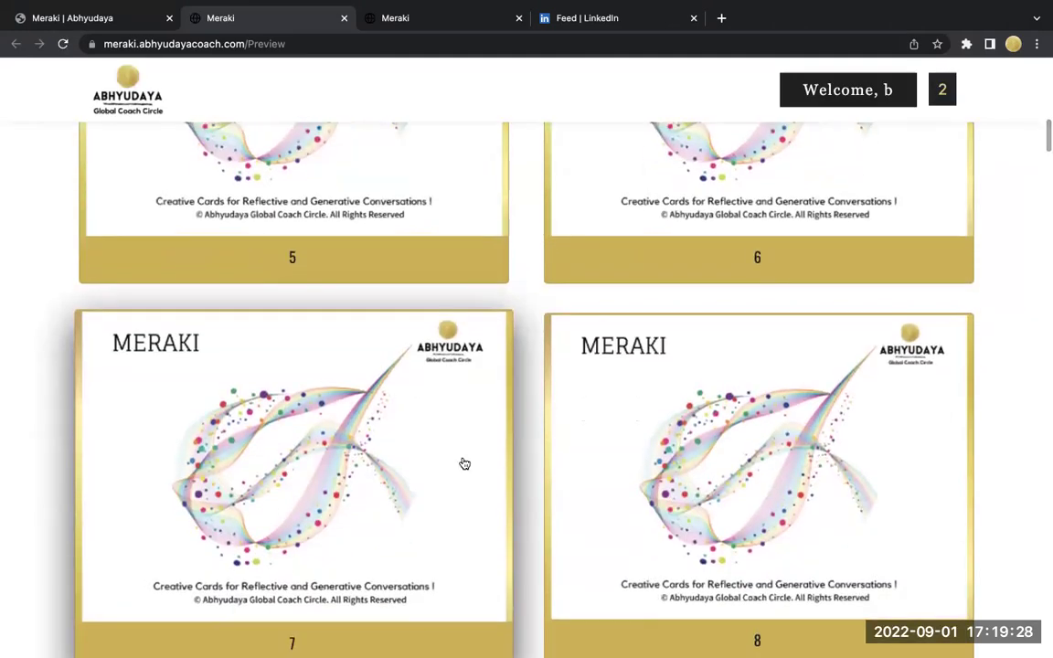
left_click(467, 461)
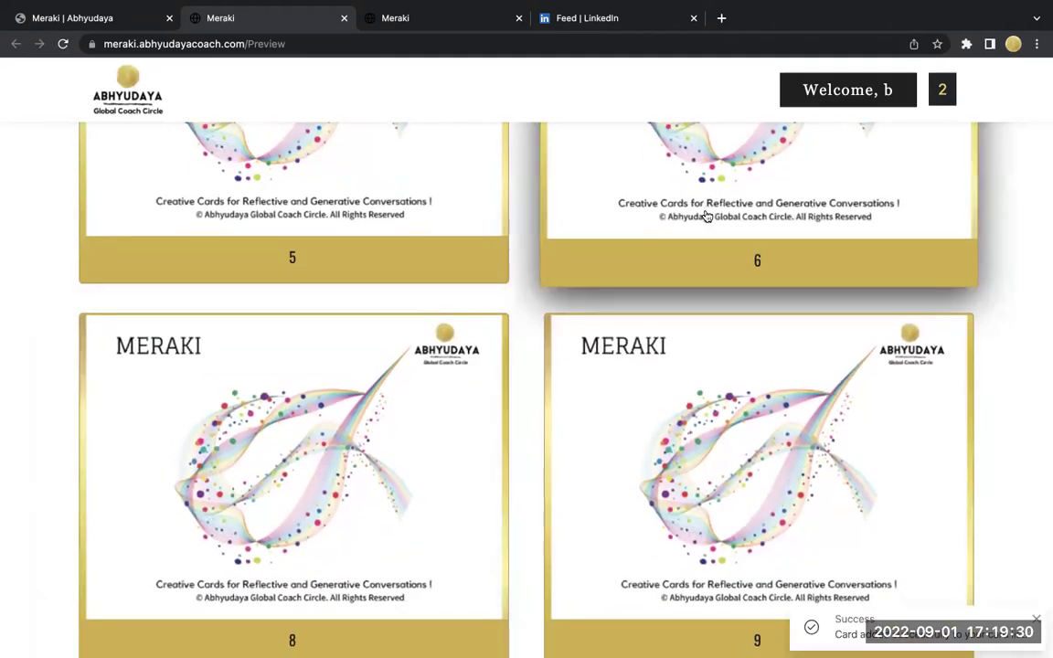
left_click(705, 217)
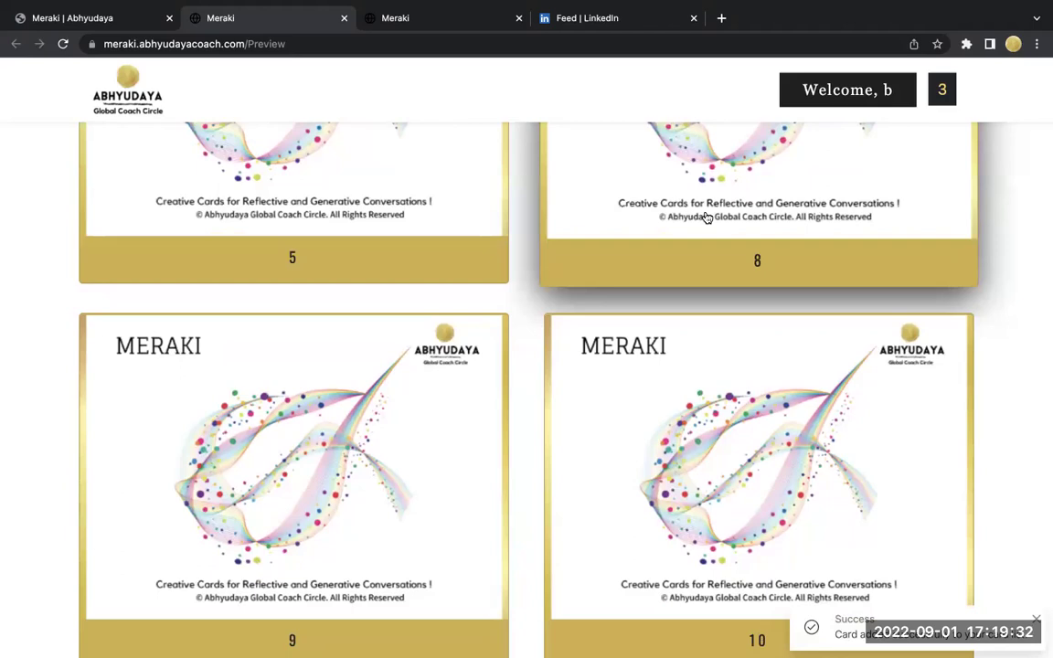
left_click(704, 216)
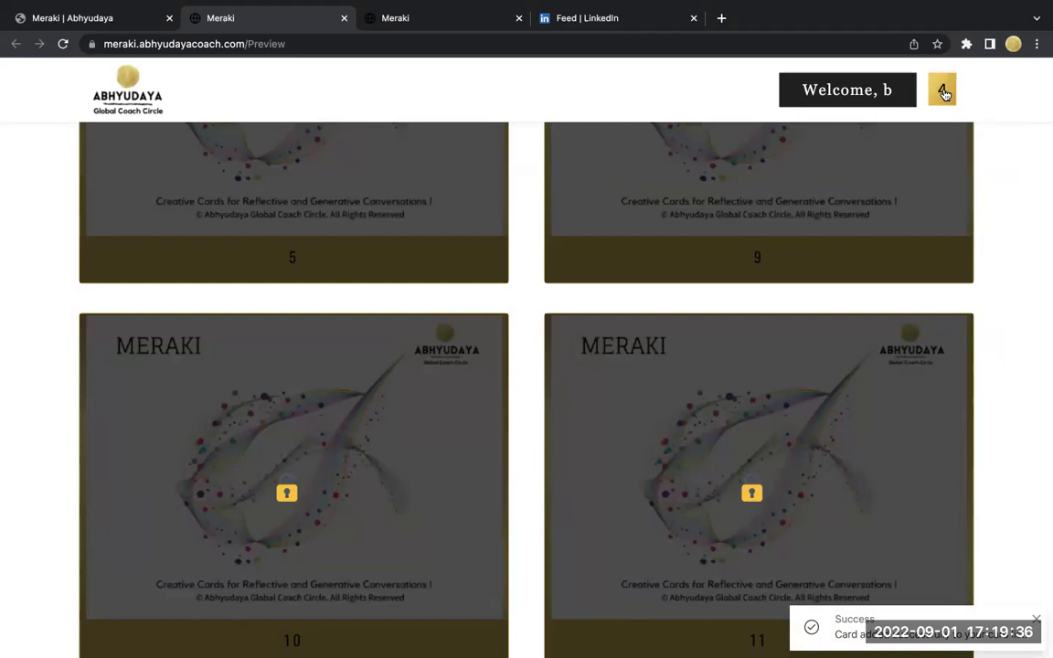
left_click(945, 91)
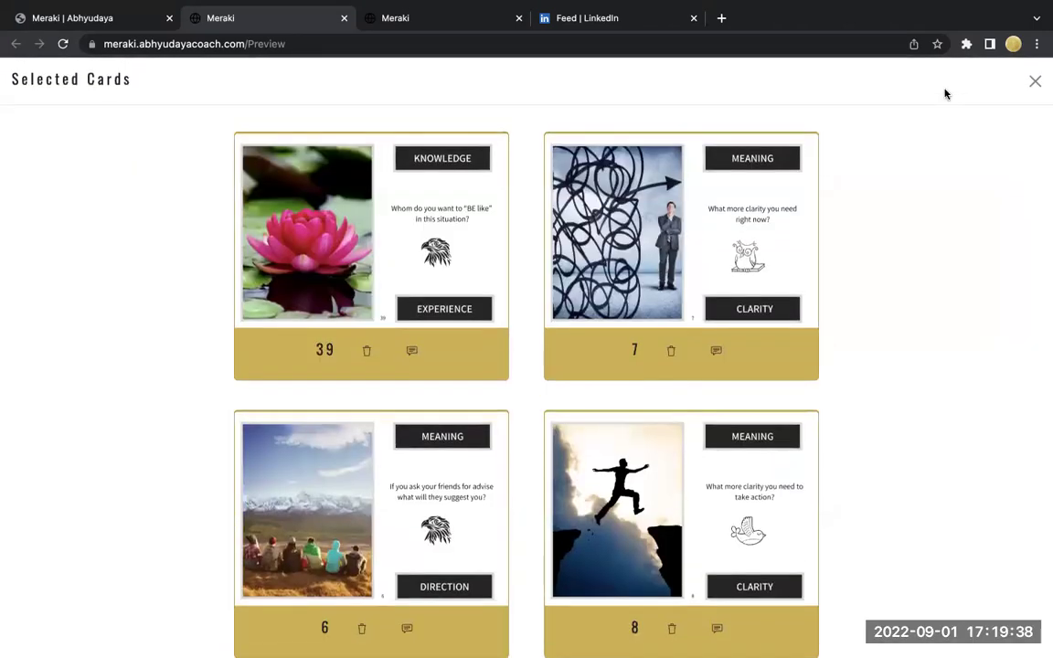